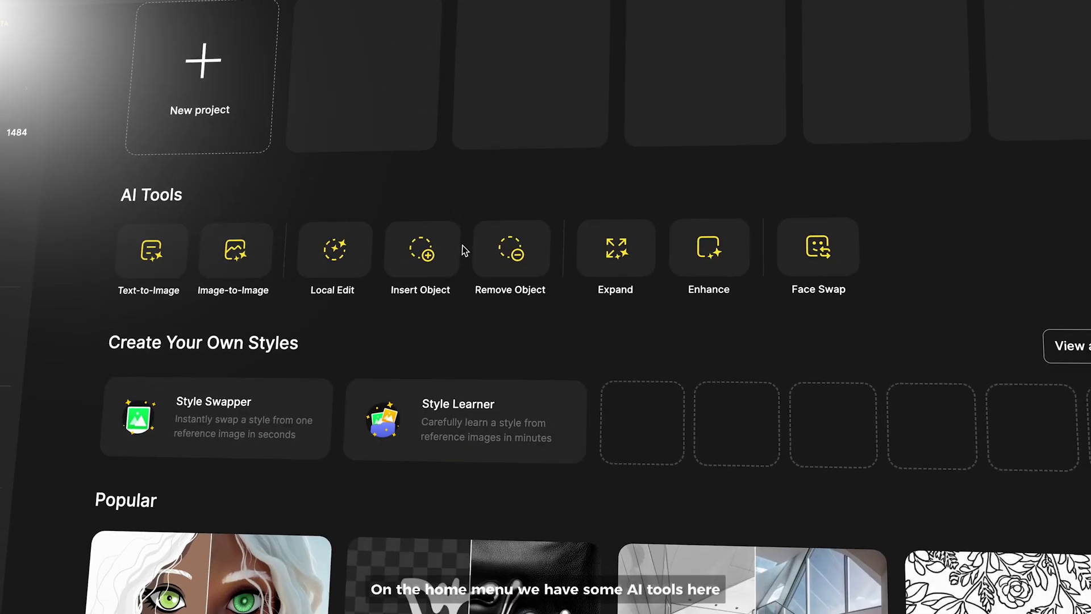
# - Start a new 4:3 project at 1536×1152
pyautogui.scroll(-8, 460, 247)
pyautogui.scroll(-7, 458, 249)
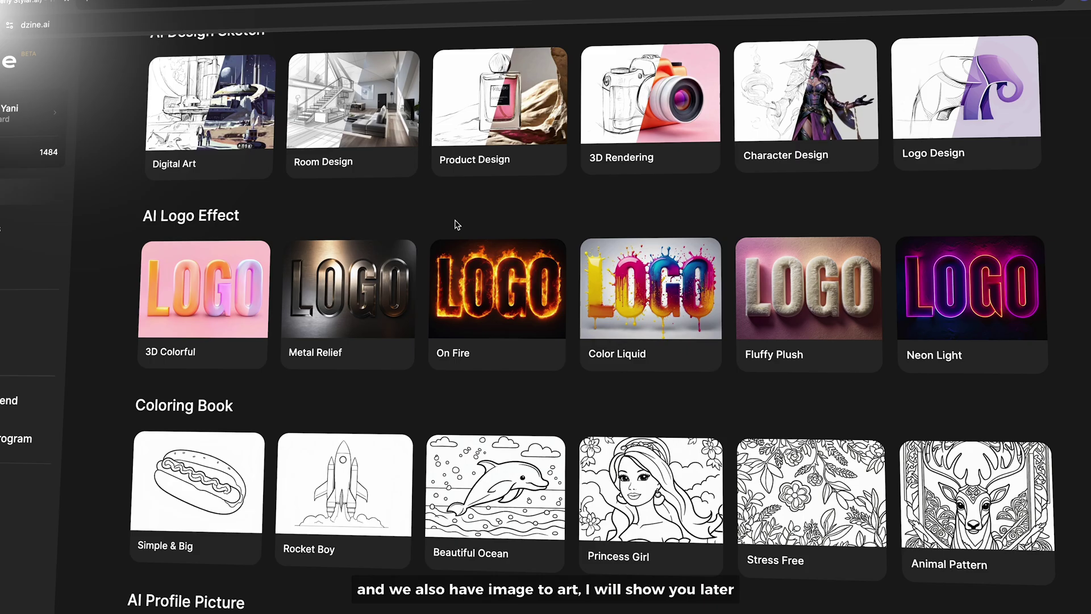
pyautogui.scroll(15, 452, 224)
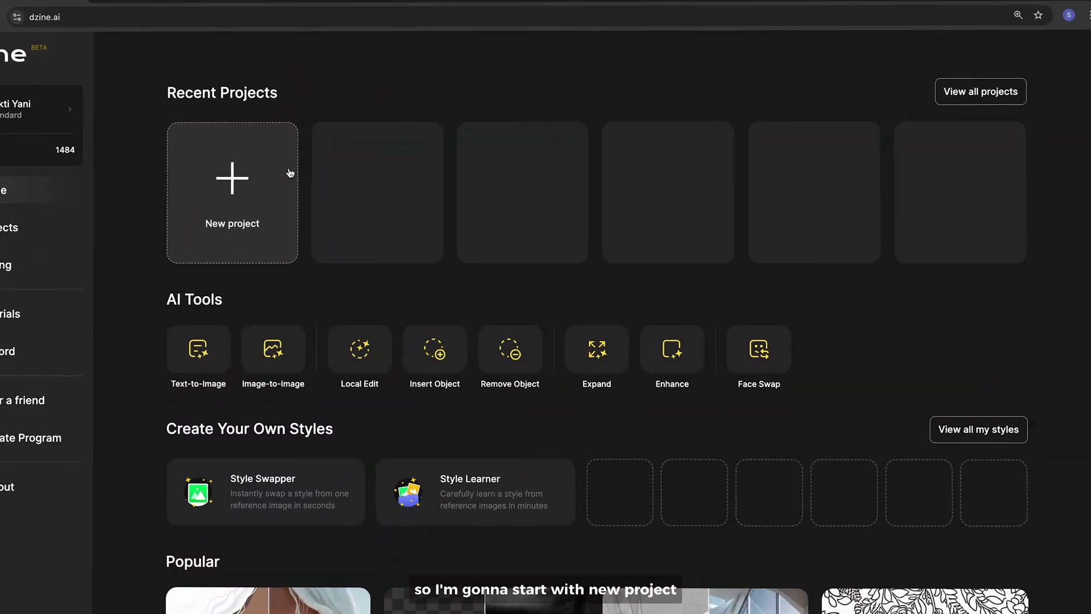
pyautogui.click(259, 173)
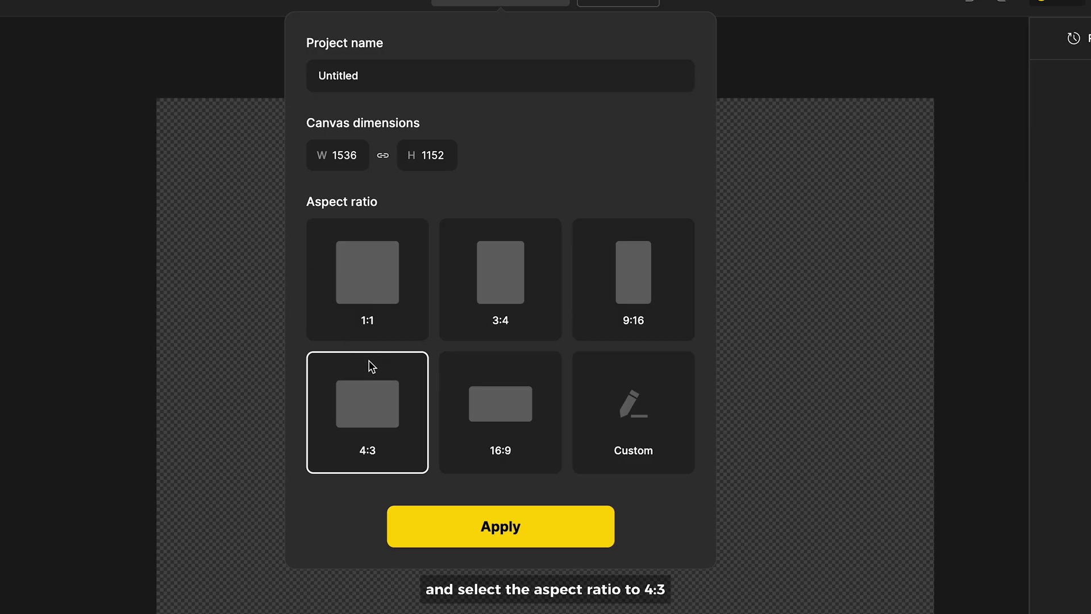
pyautogui.click(469, 520)
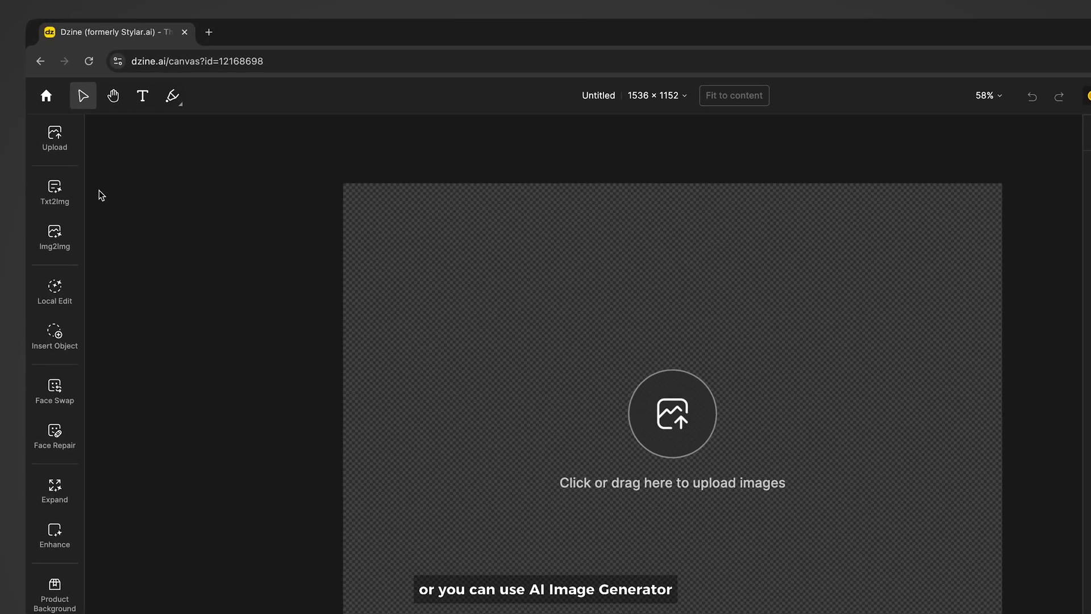
# - Begin the Text-to-Image prompt 'Bio luminescent forest, glowing mush'
pyautogui.click(53, 151)
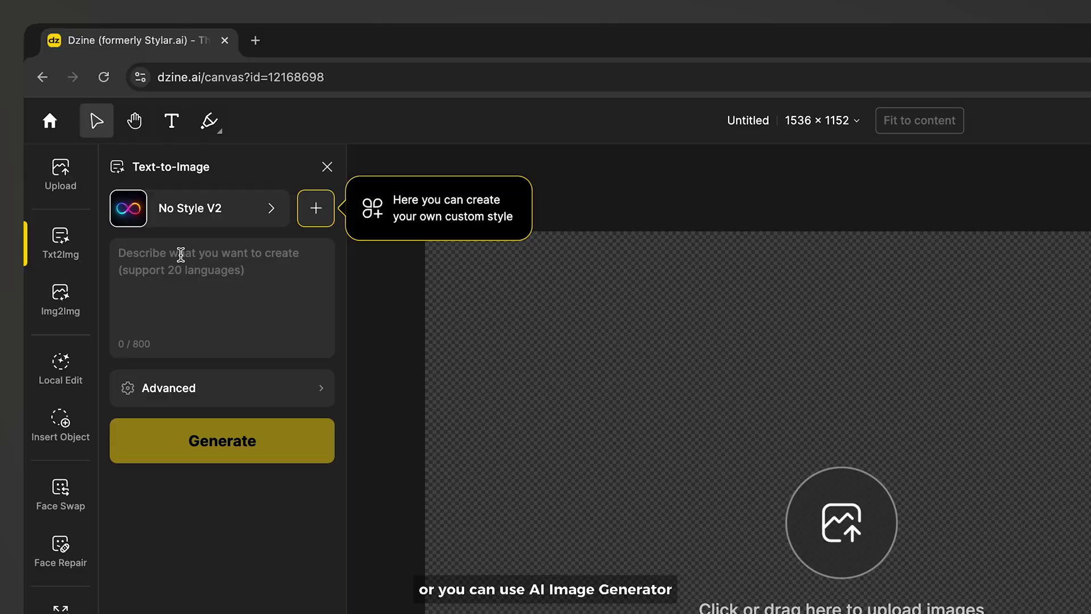
pyautogui.click(181, 254)
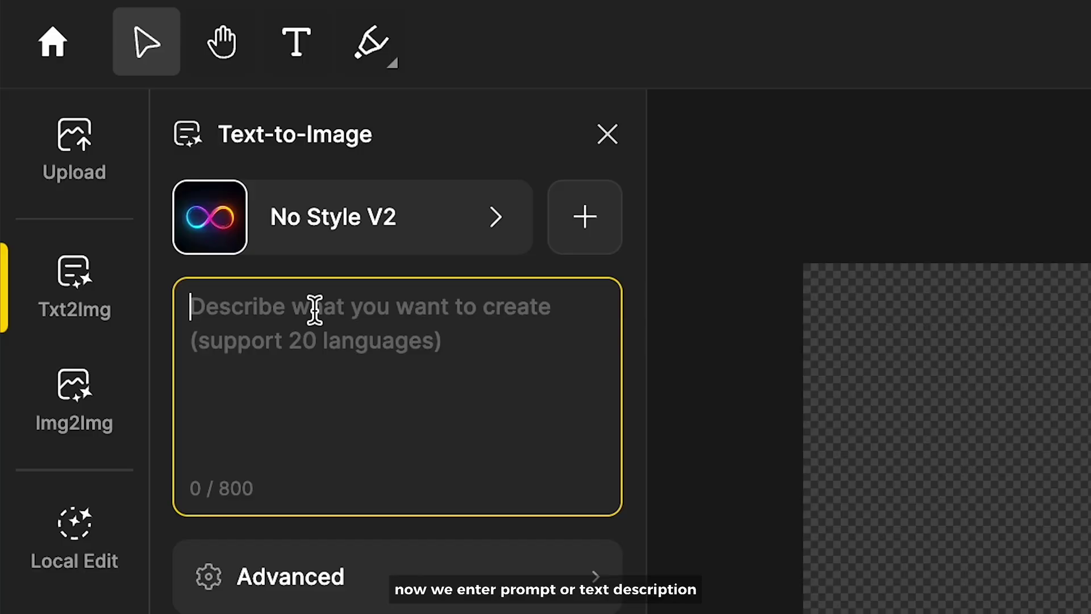
pyautogui.write('Bio luminesce')
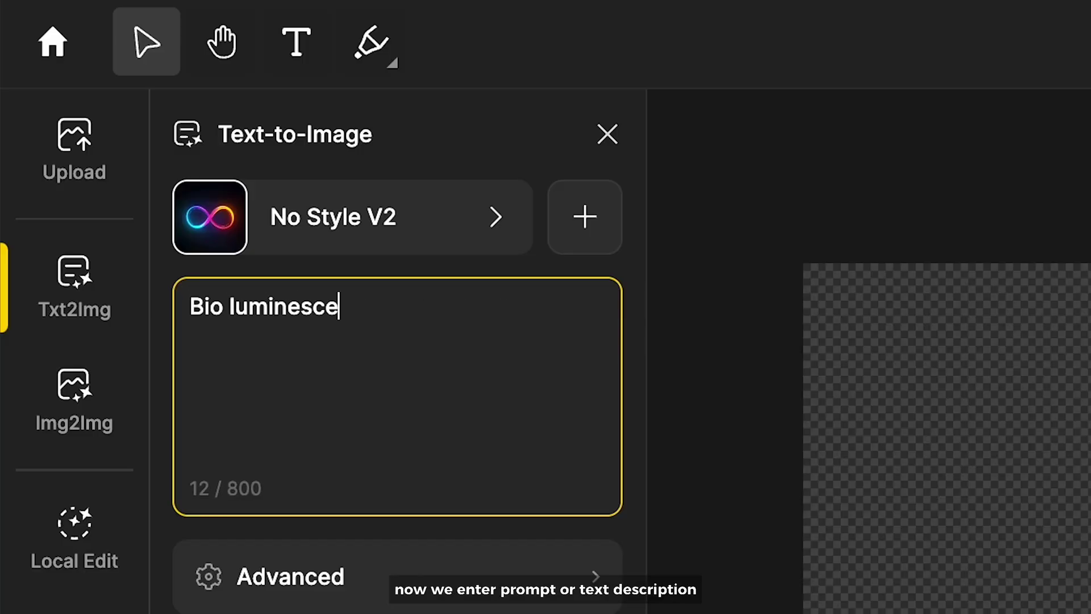
pyautogui.write('nt forest, glowing mushroom, floating spores, ethereal mist, moonlit canopy')
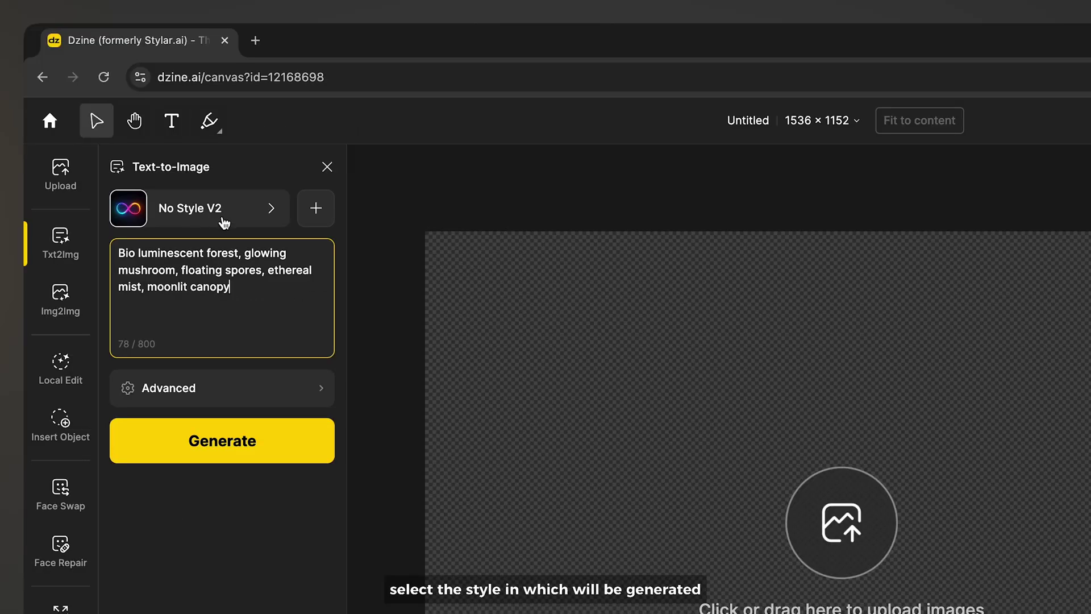
# - Set the generation style to Stable Diffusion 3
pyautogui.click(234, 219)
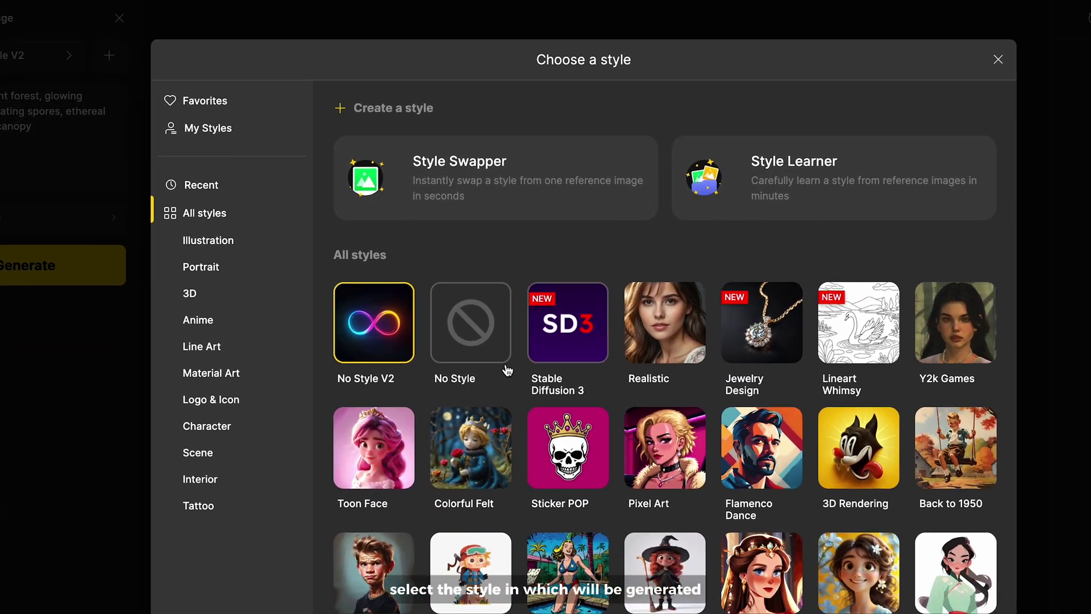
pyautogui.scroll(-4, 467, 339)
pyautogui.scroll(4, 500, 239)
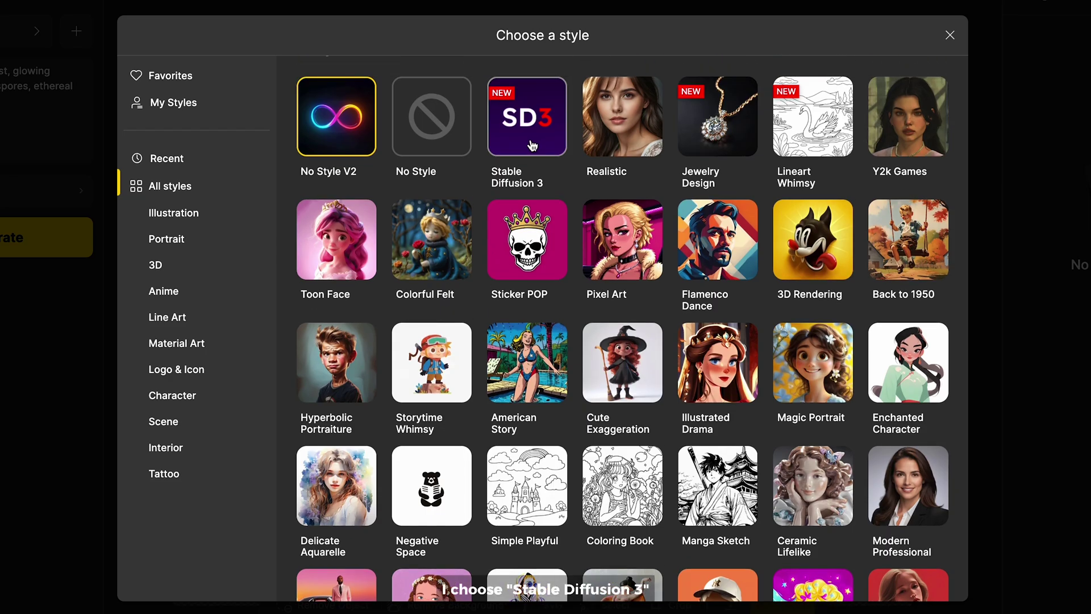
pyautogui.click(533, 146)
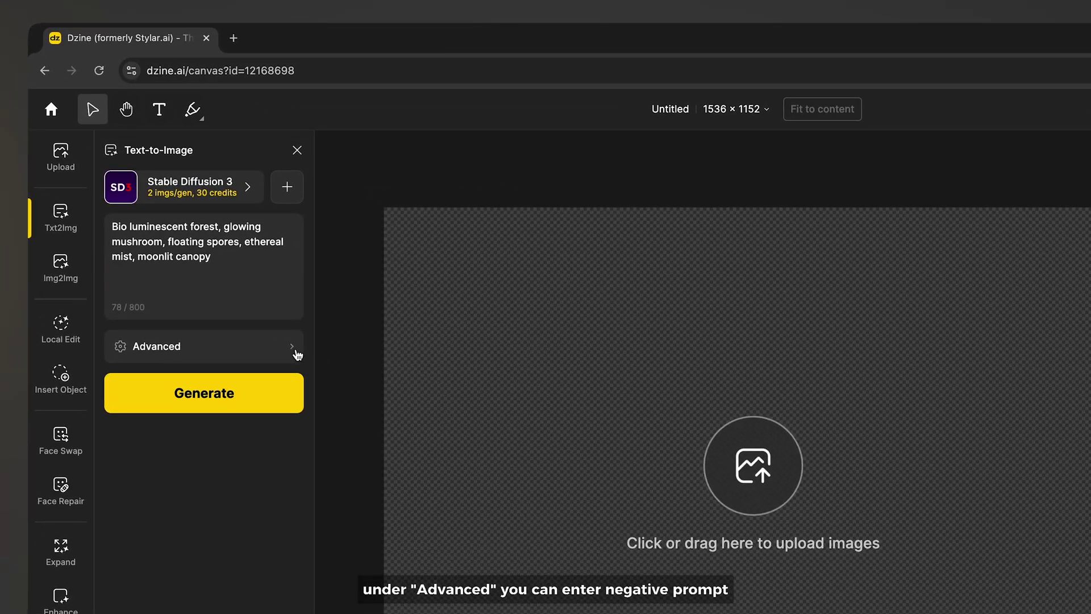
# - Generate the forest images and place the first green-glowing result on the canvas
pyautogui.click(296, 351)
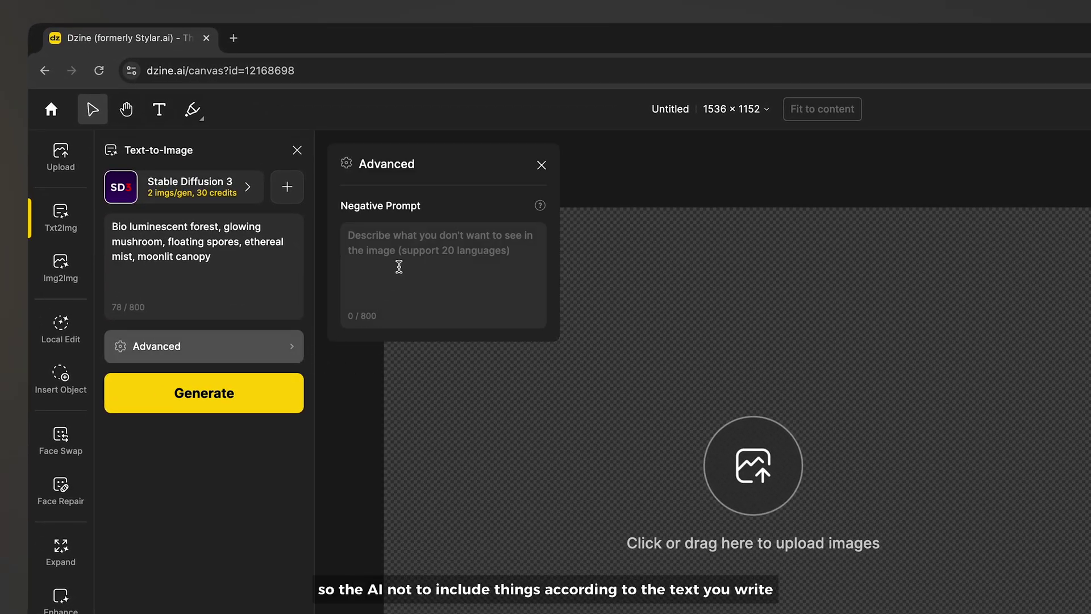
pyautogui.click(542, 166)
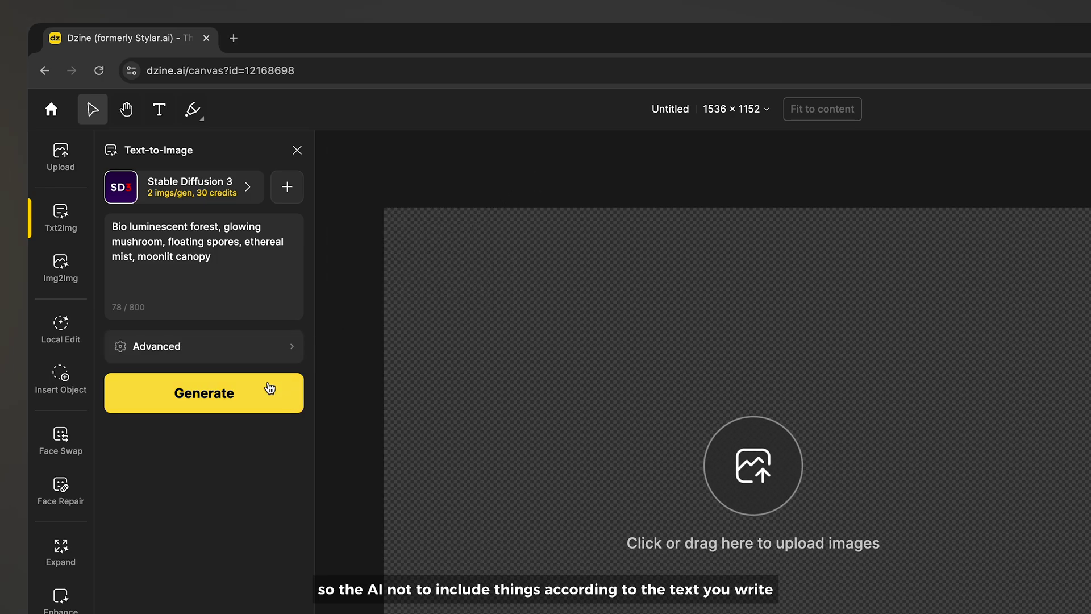
pyautogui.click(248, 399)
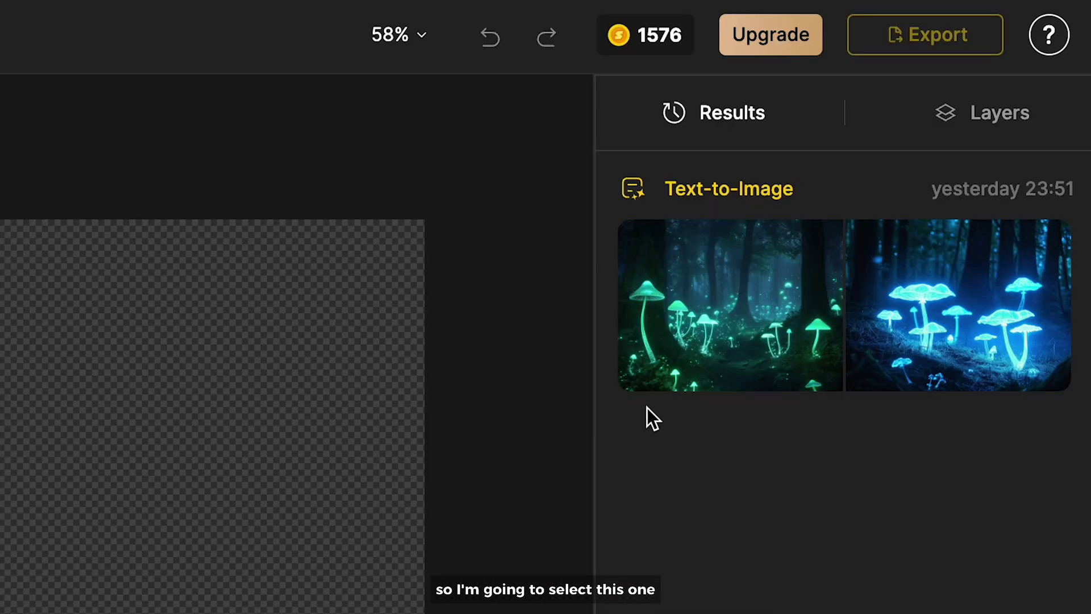
pyautogui.moveTo(819, 318)
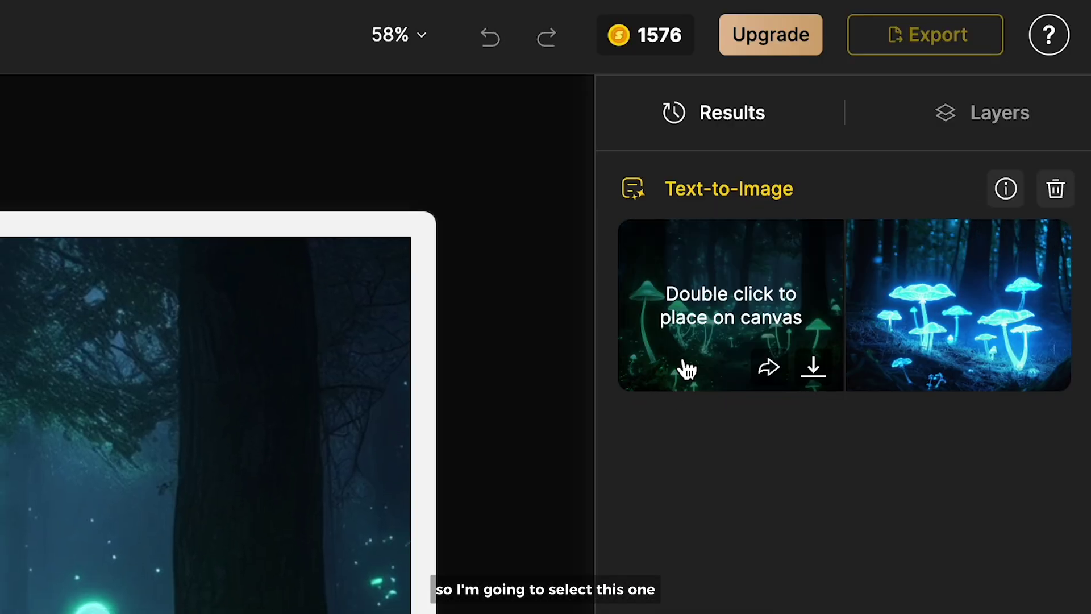
pyautogui.doubleClick(692, 360)
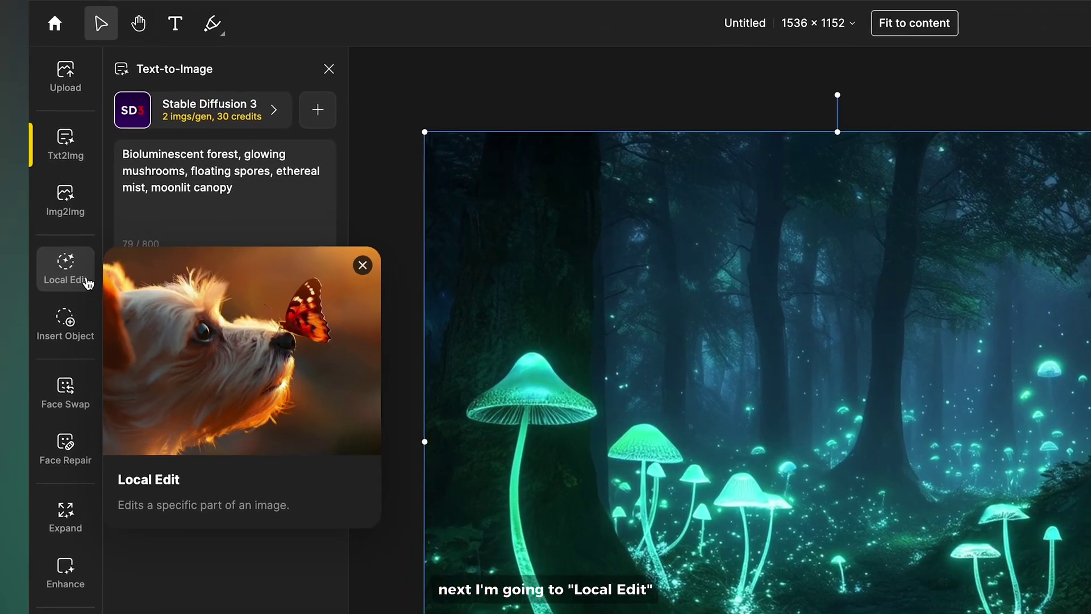
# - Lasso the forest floor with Local Edit and enter the prompt 'path'
pyautogui.click(62, 242)
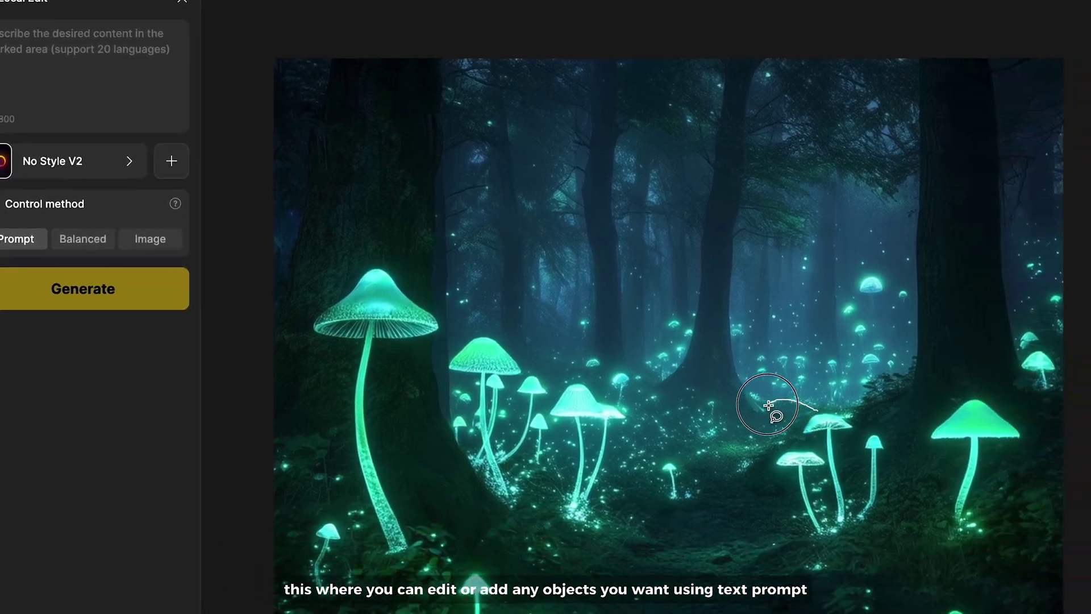
pyautogui.moveTo(998, 506)
pyautogui.mouseDown()
pyautogui.moveTo(883, 536)
pyautogui.moveTo(800, 594)
pyautogui.mouseUp()
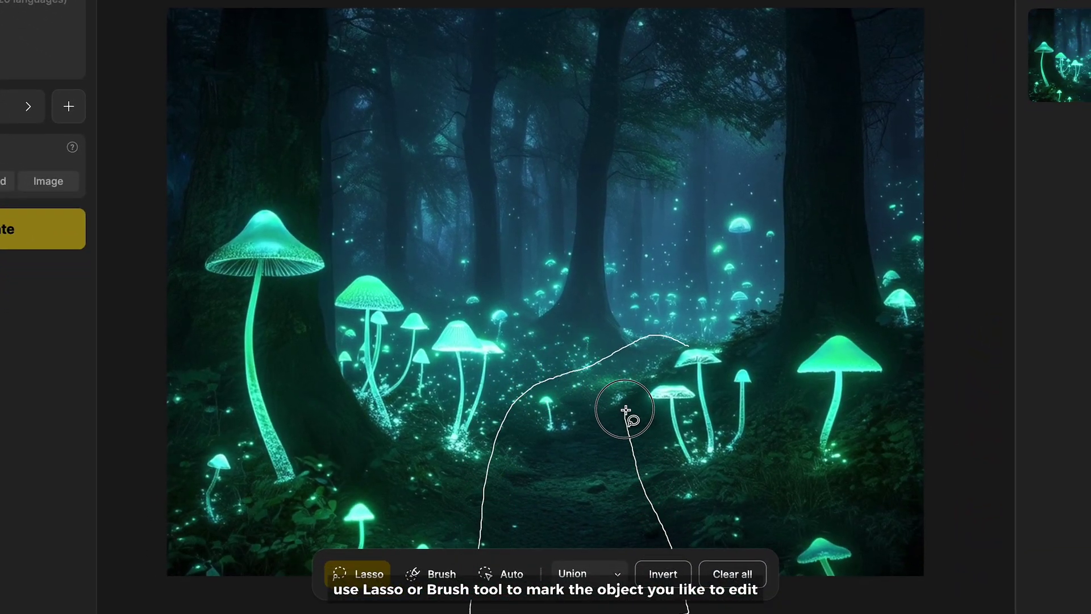
pyautogui.moveTo(647, 377); pyautogui.dragTo(681, 349)
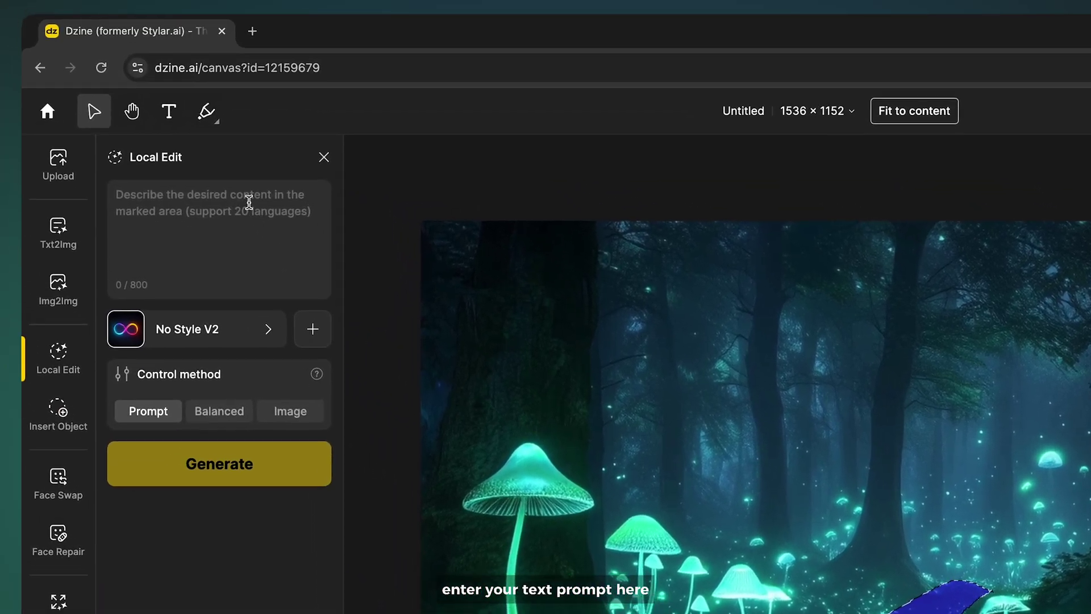
pyautogui.click(248, 202)
pyautogui.write('path')
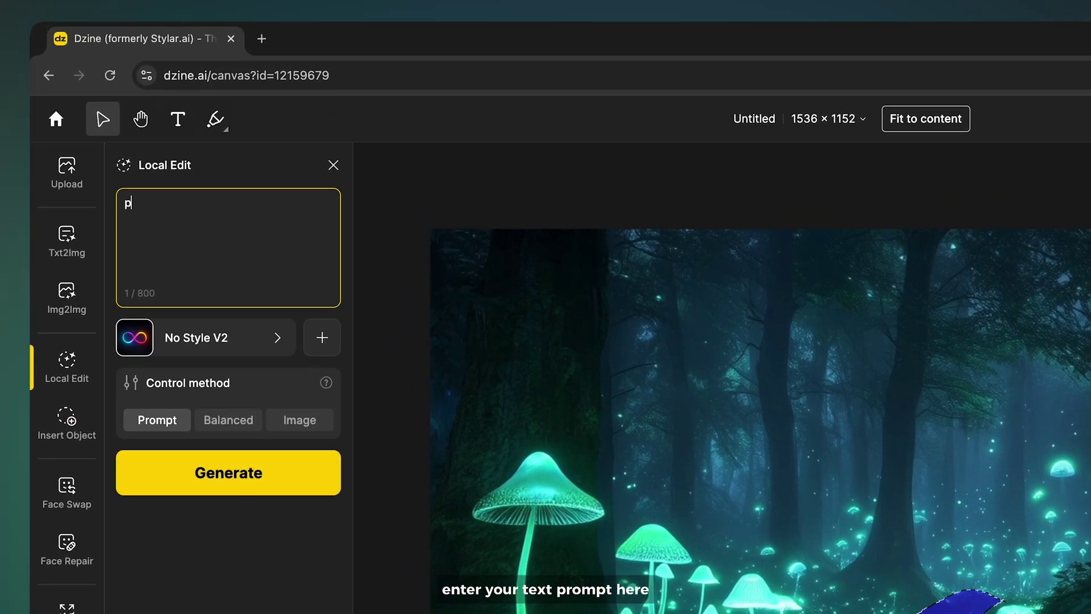
# - Generate the local edit and place the glowing stone path version on the canvas
pyautogui.click(243, 469)
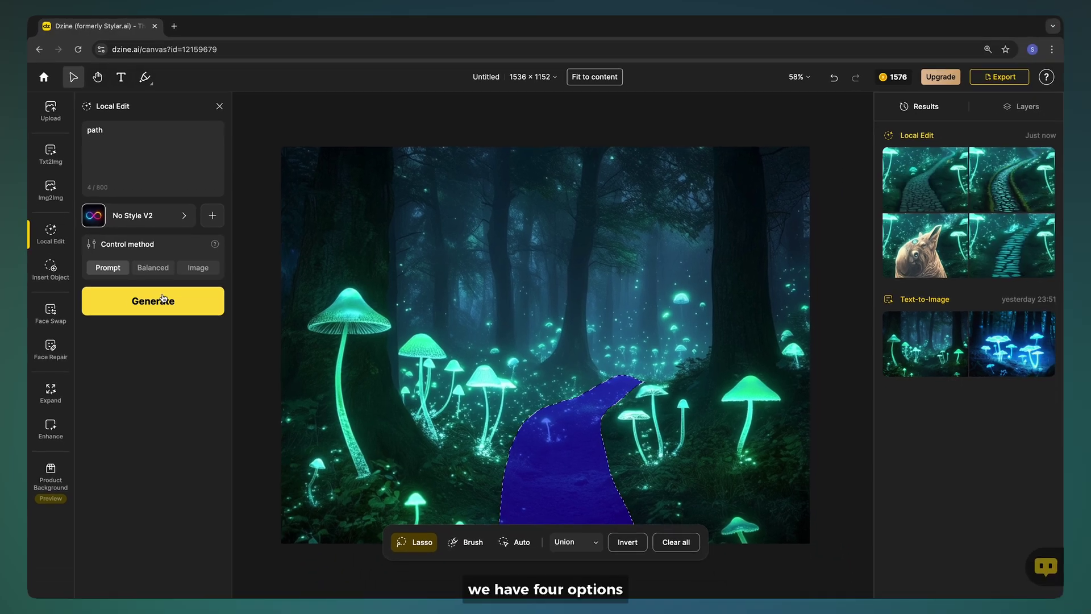
pyautogui.moveTo(906, 186)
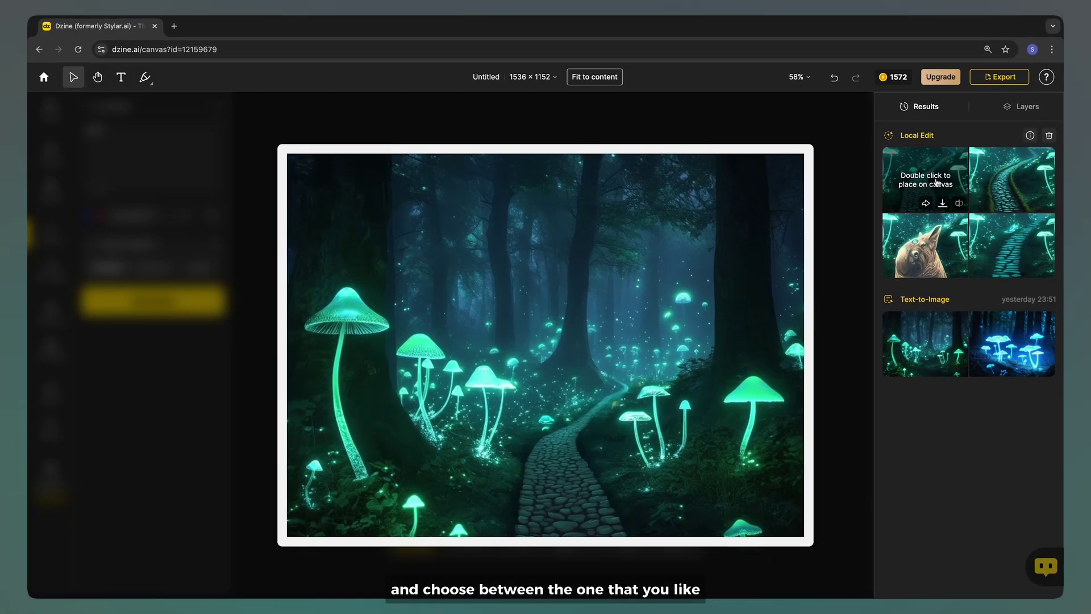
pyautogui.moveTo(973, 182)
pyautogui.moveTo(991, 234)
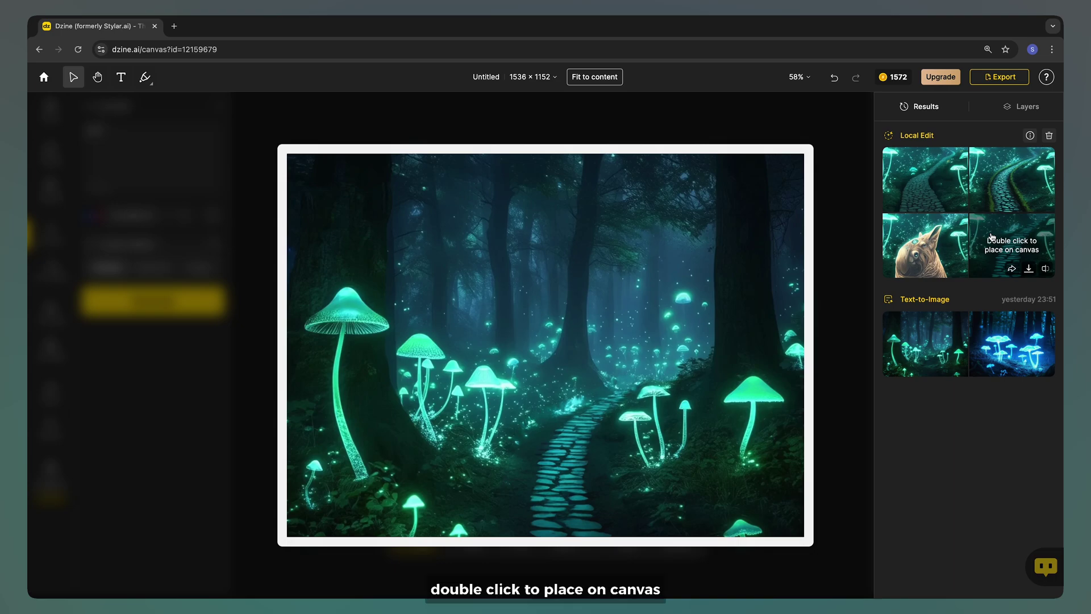
pyautogui.doubleClick(991, 237)
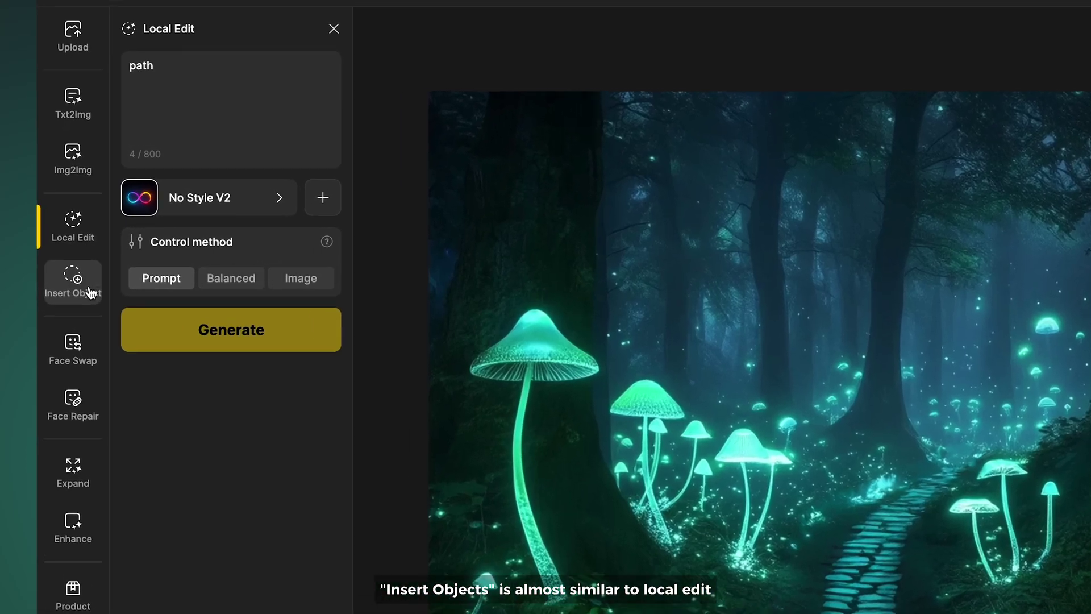
pyautogui.moveTo(61, 276)
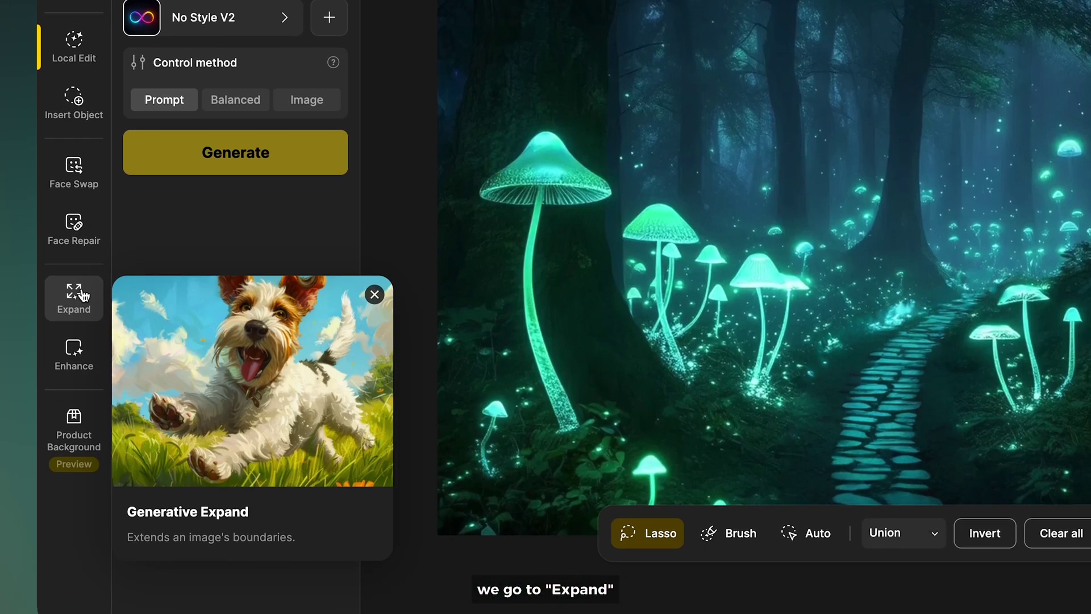
# - Expand the forest image upward, left and right, and place a Generative Expand result
pyautogui.click(83, 295)
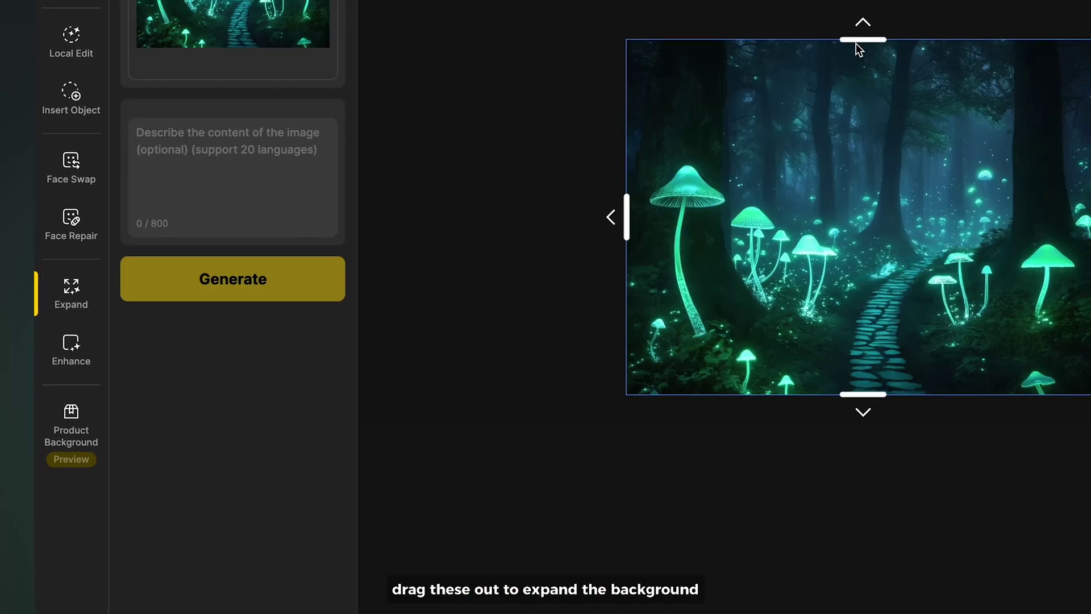
pyautogui.moveTo(858, 41); pyautogui.dragTo(858, 1)
pyautogui.moveTo(804, 275); pyautogui.dragTo(828, 279)
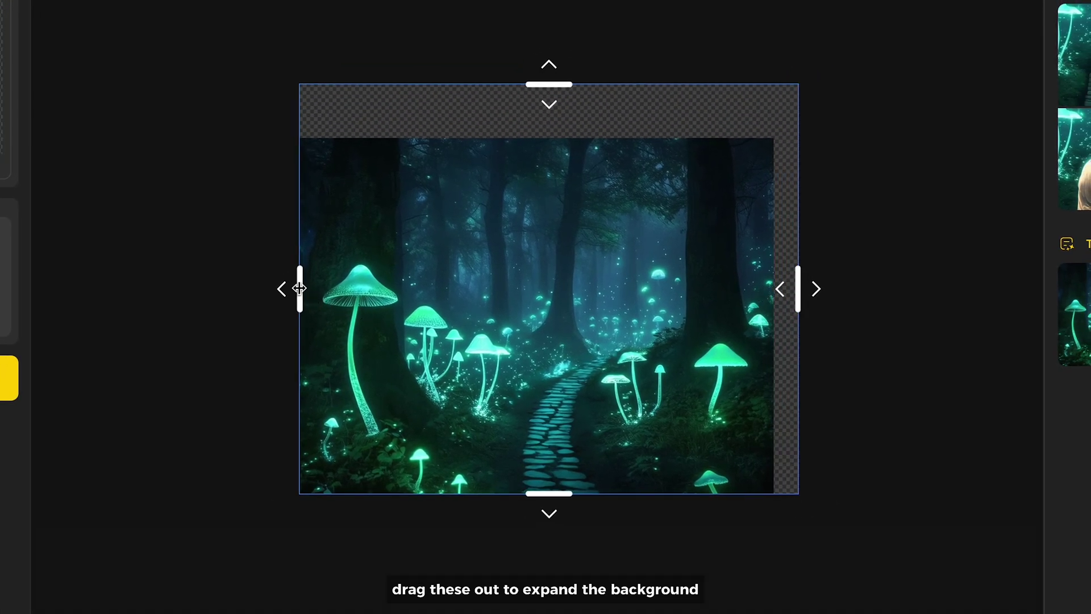
pyautogui.moveTo(299, 289); pyautogui.dragTo(268, 287)
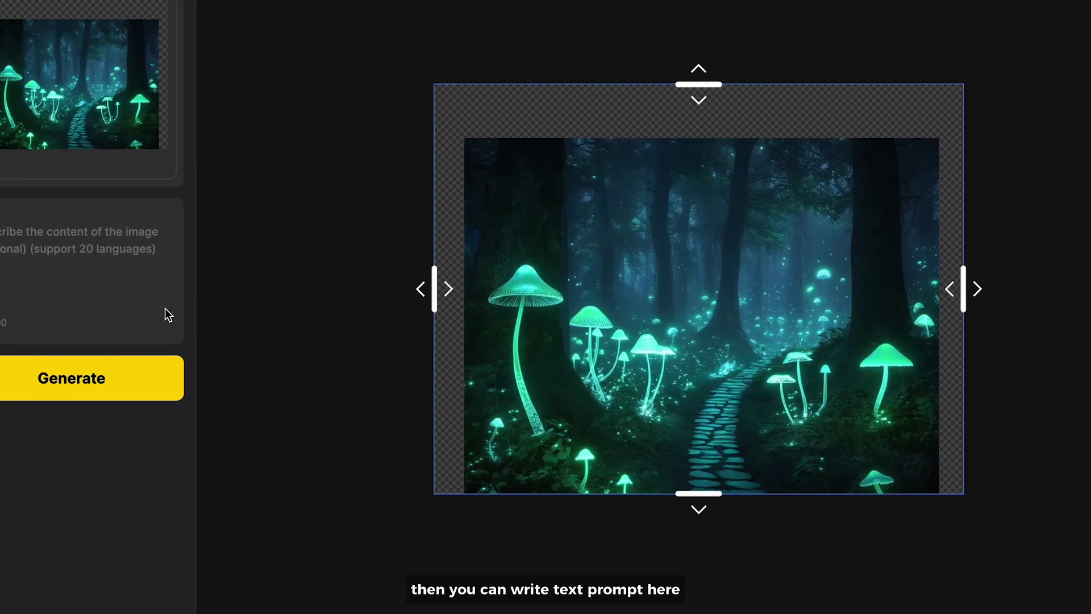
pyautogui.click(140, 372)
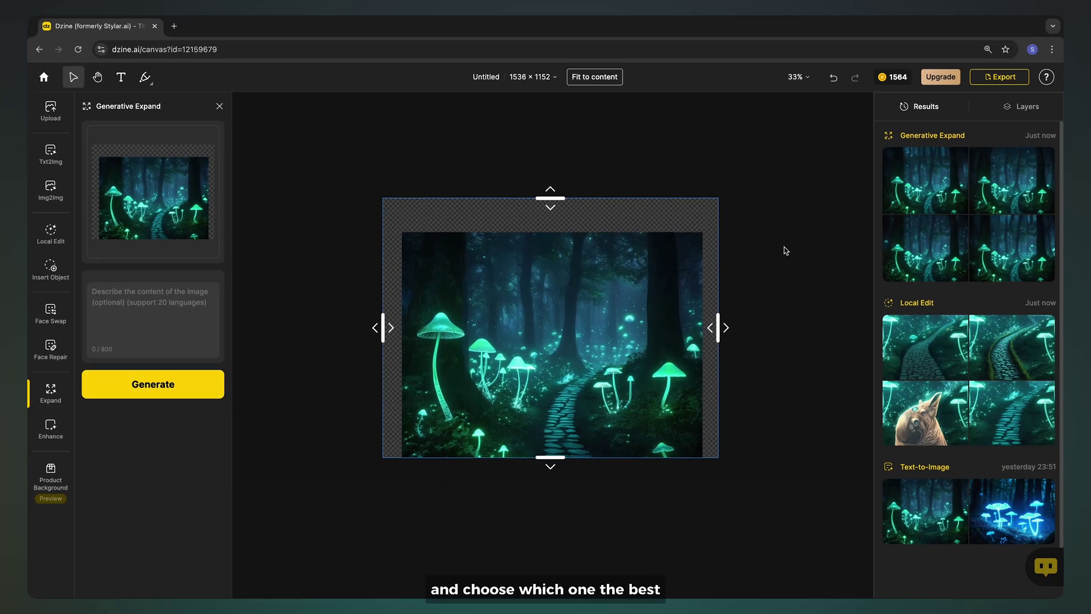
pyautogui.moveTo(909, 195)
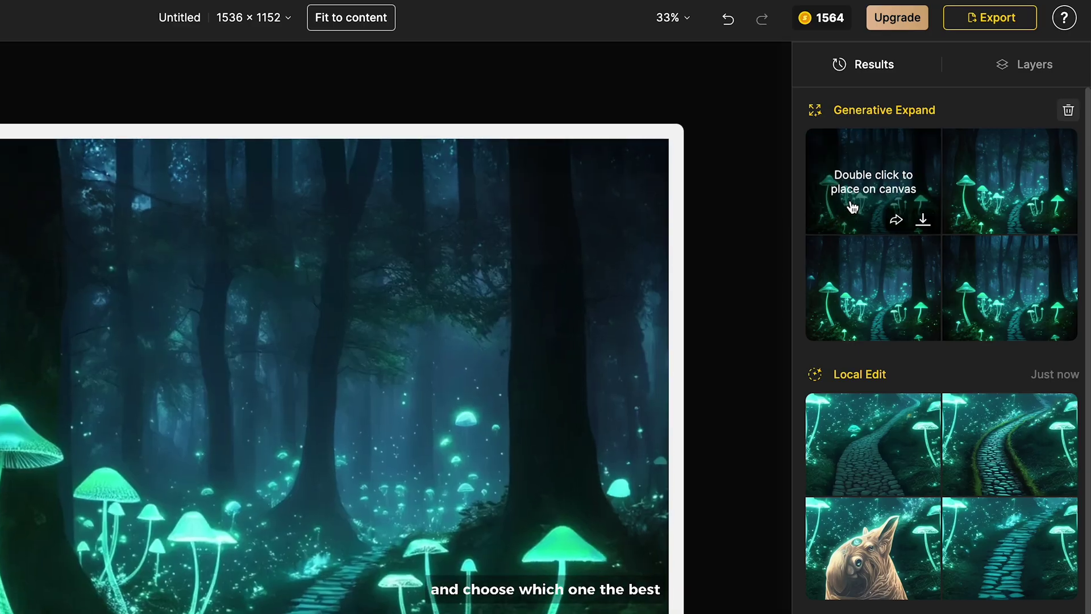
pyautogui.doubleClick(926, 262)
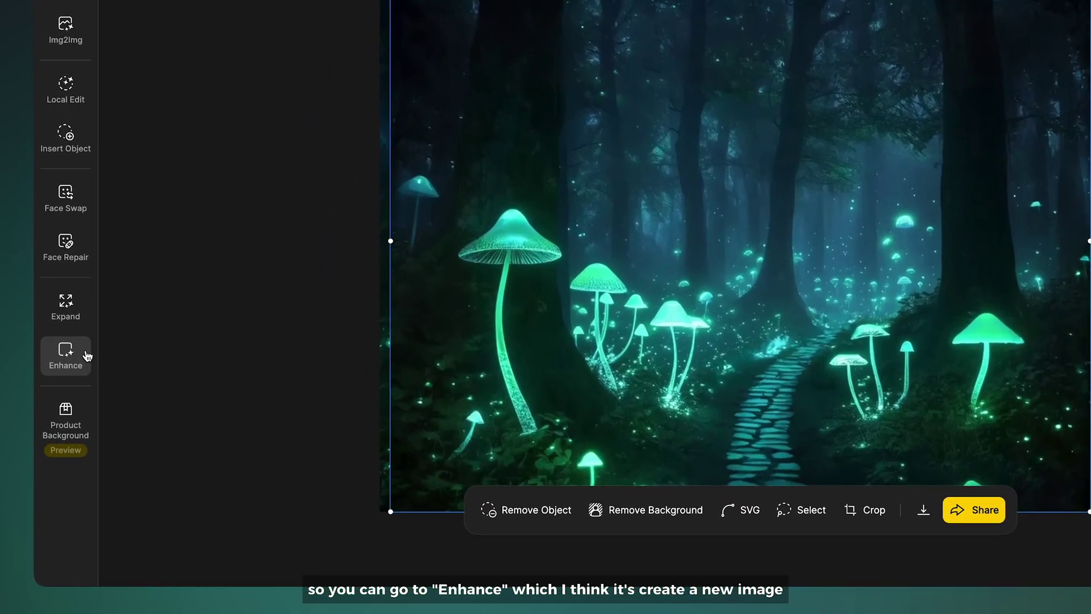
# - Enhance the forest image at mid strength, compare before and after, and download it
pyautogui.click(59, 427)
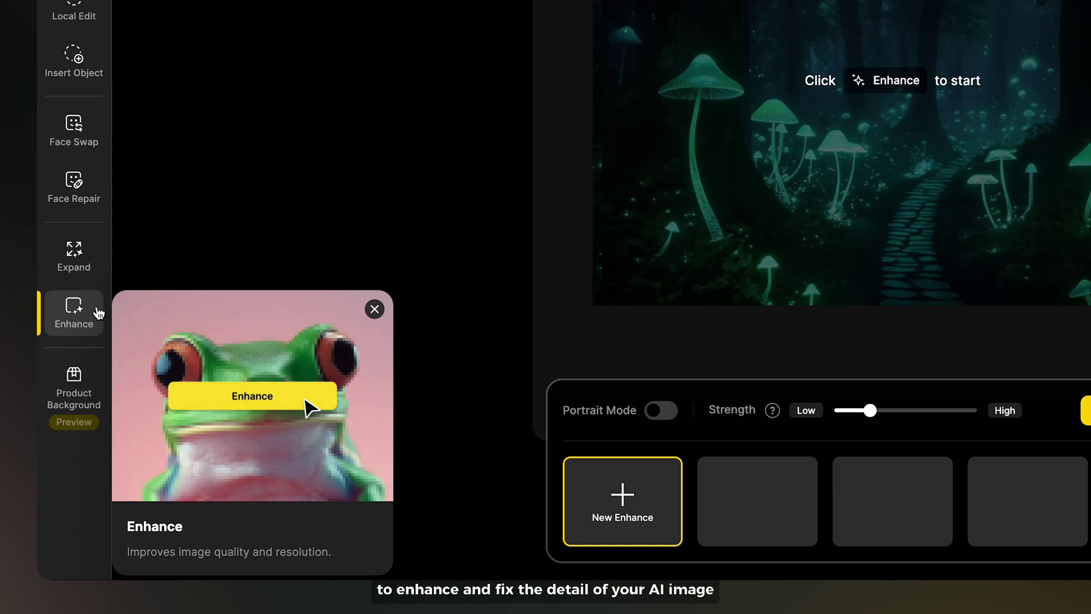
pyautogui.click(307, 399)
pyautogui.moveTo(873, 410); pyautogui.dragTo(894, 412)
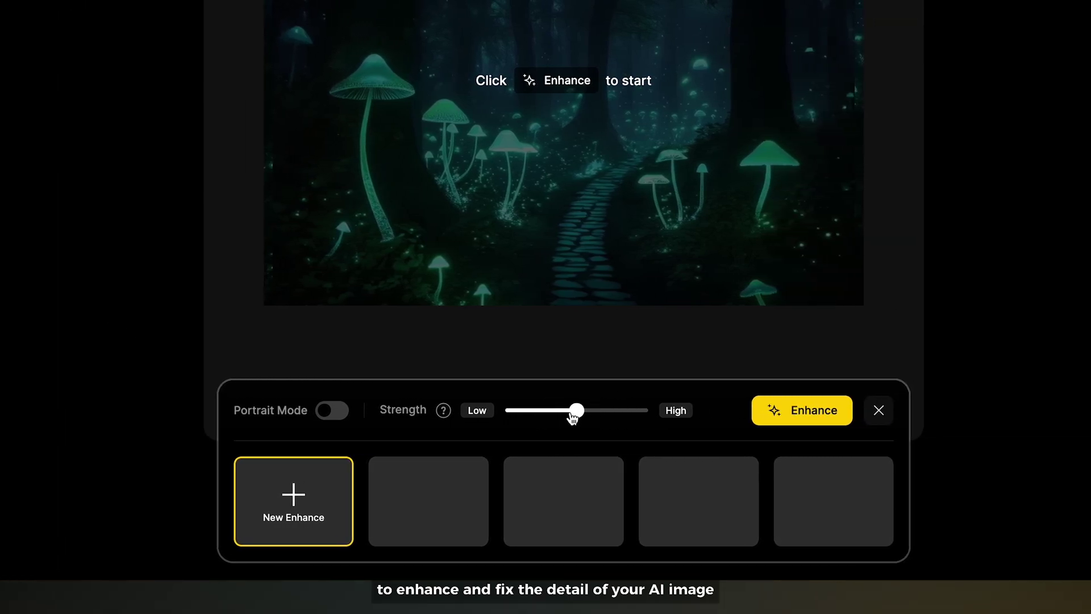
pyautogui.click(782, 423)
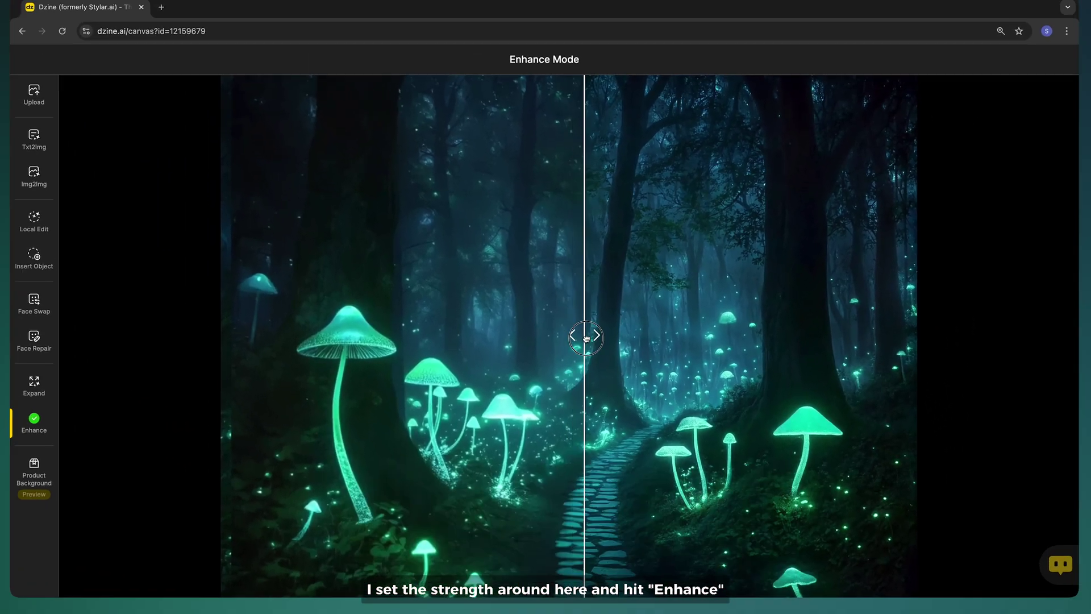
pyautogui.moveTo(584, 336); pyautogui.dragTo(266, 335)
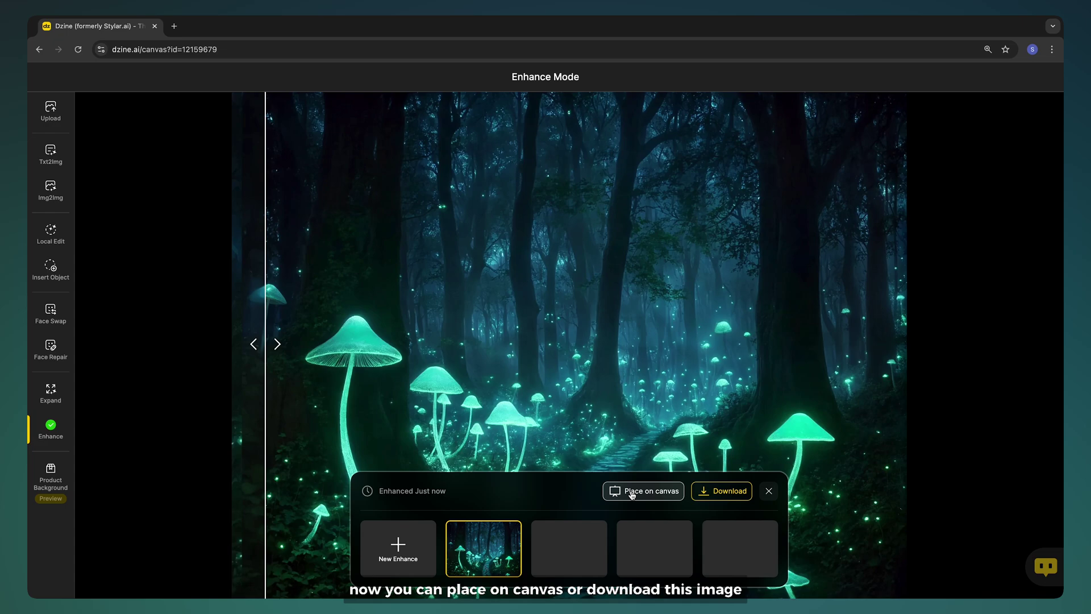
pyautogui.click(697, 499)
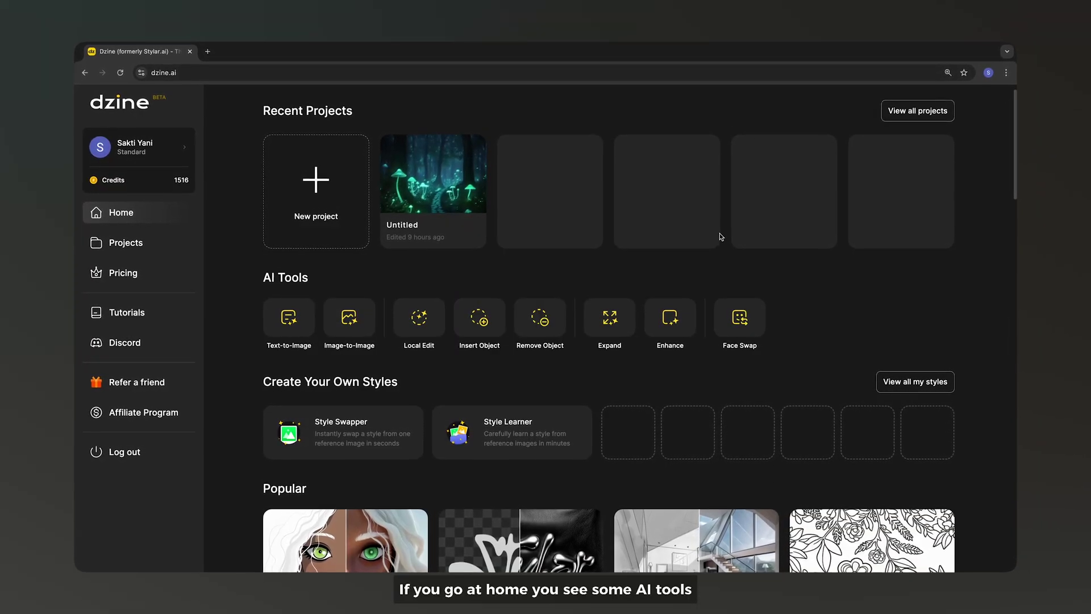
# - Scroll the home page down to the AI Portrait Filter templates and try Img2Img
pyautogui.scroll(-4, 720, 233)
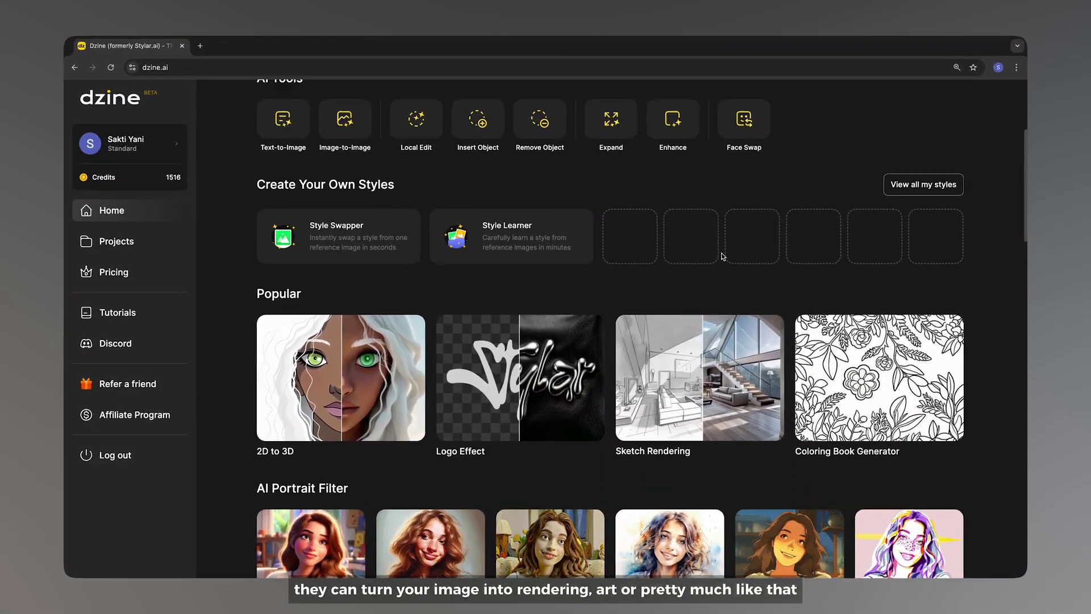
pyautogui.scroll(-10, 721, 256)
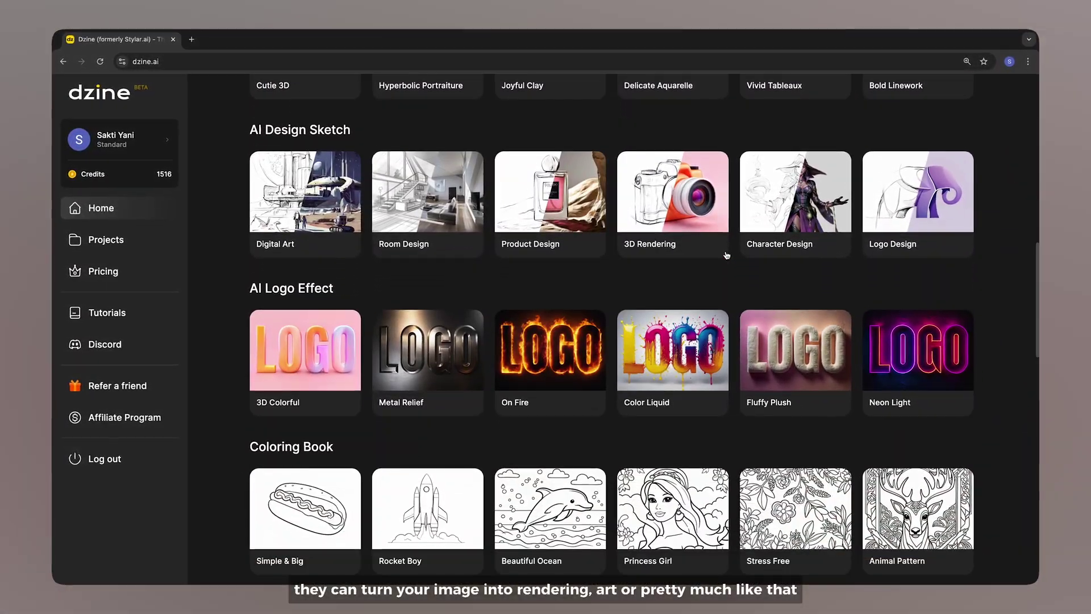
pyautogui.scroll(-2, 726, 255)
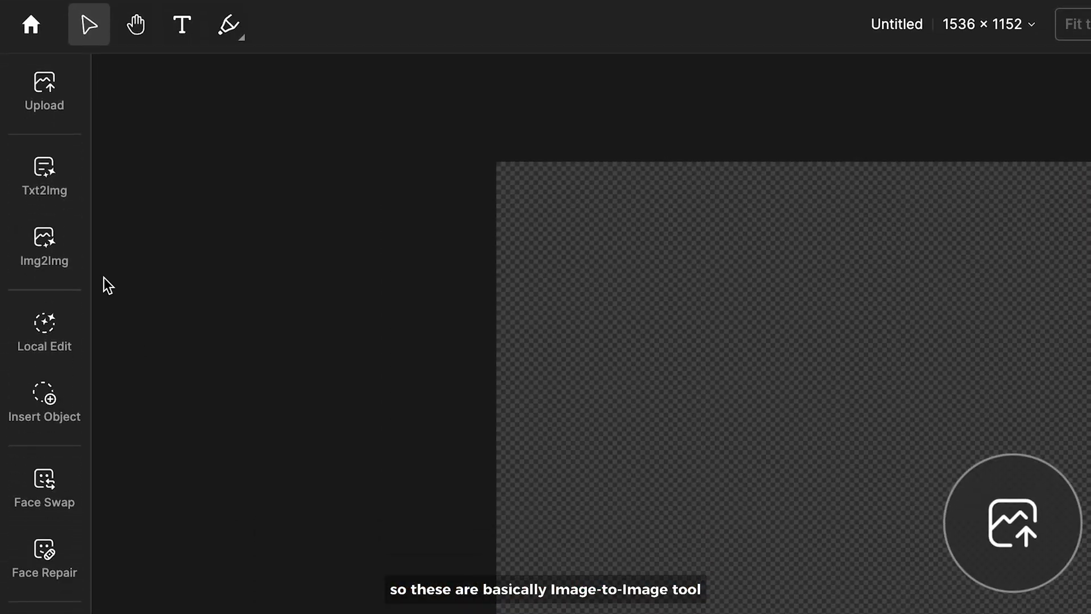
pyautogui.click(72, 247)
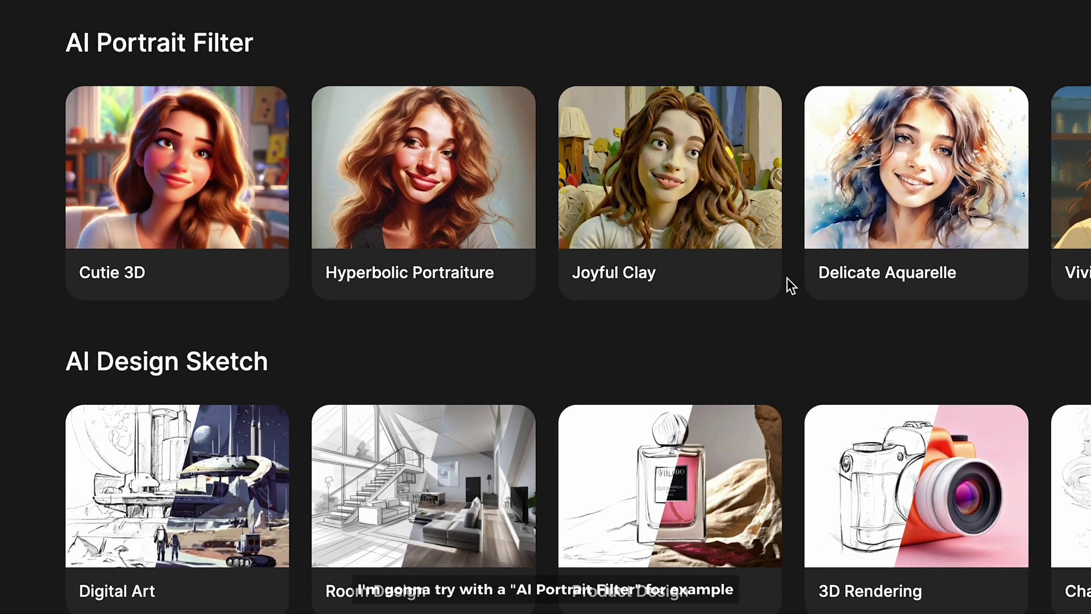
# - Choose Cutie 3D, upload the pink-haired portrait, and reword her hair as tied back
pyautogui.click(256, 182)
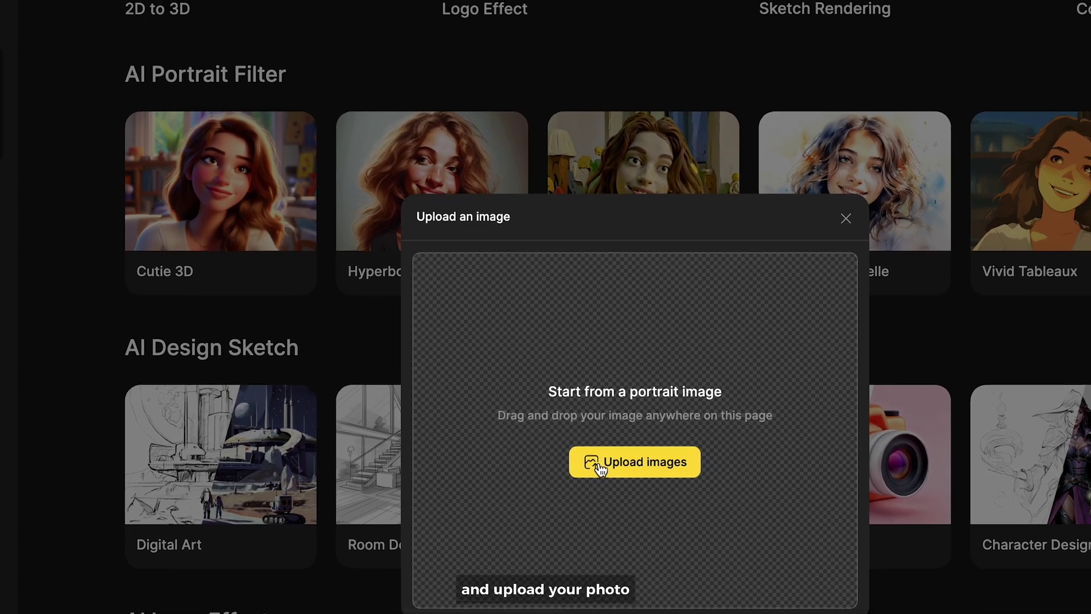
pyautogui.click(610, 492)
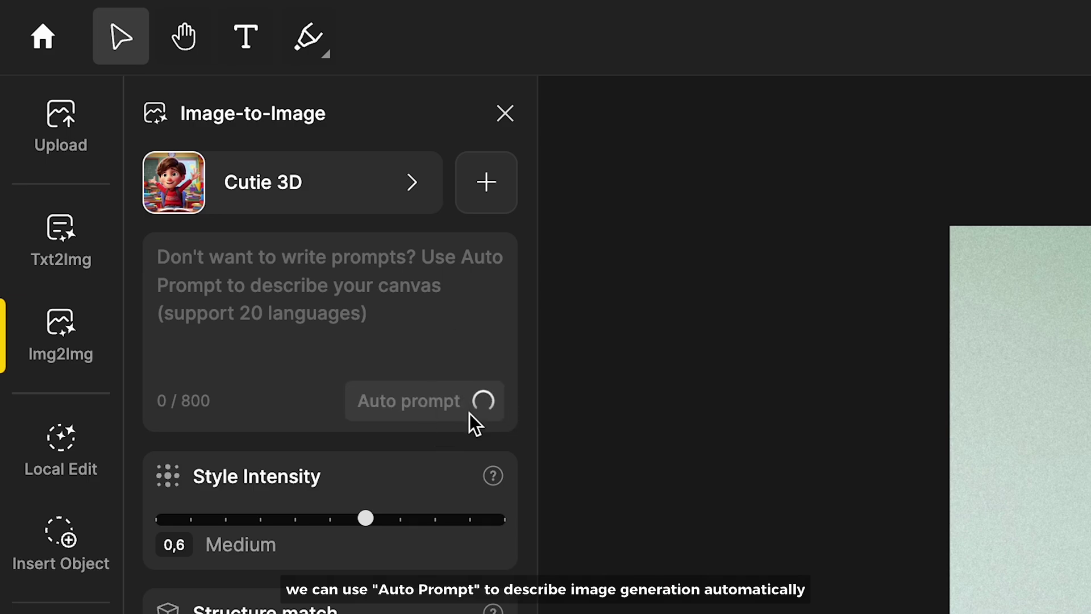
pyautogui.moveTo(289, 287); pyautogui.dragTo(433, 250)
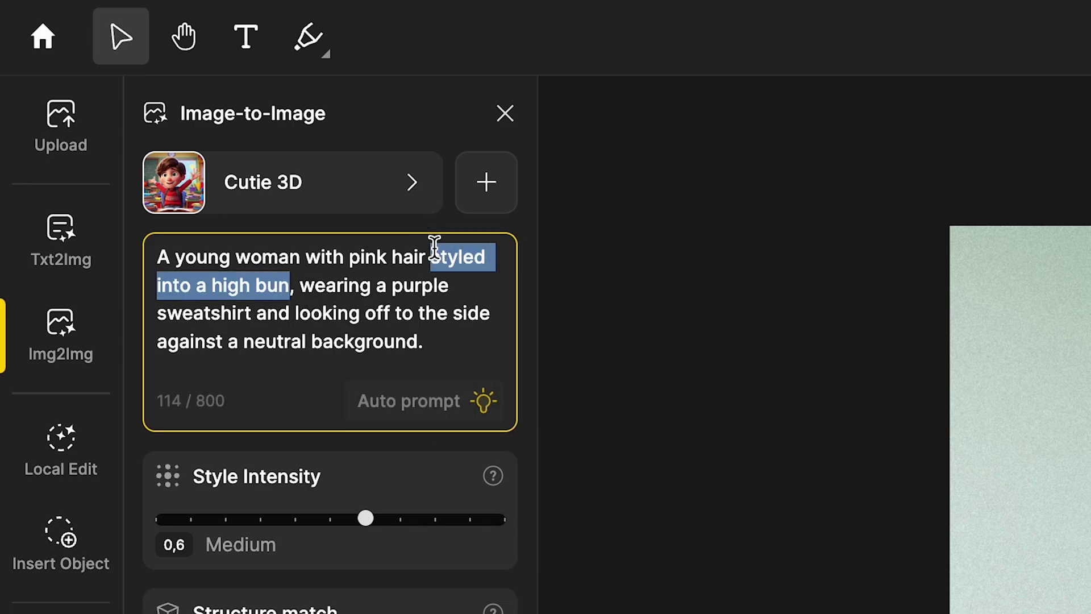
pyautogui.write('t')
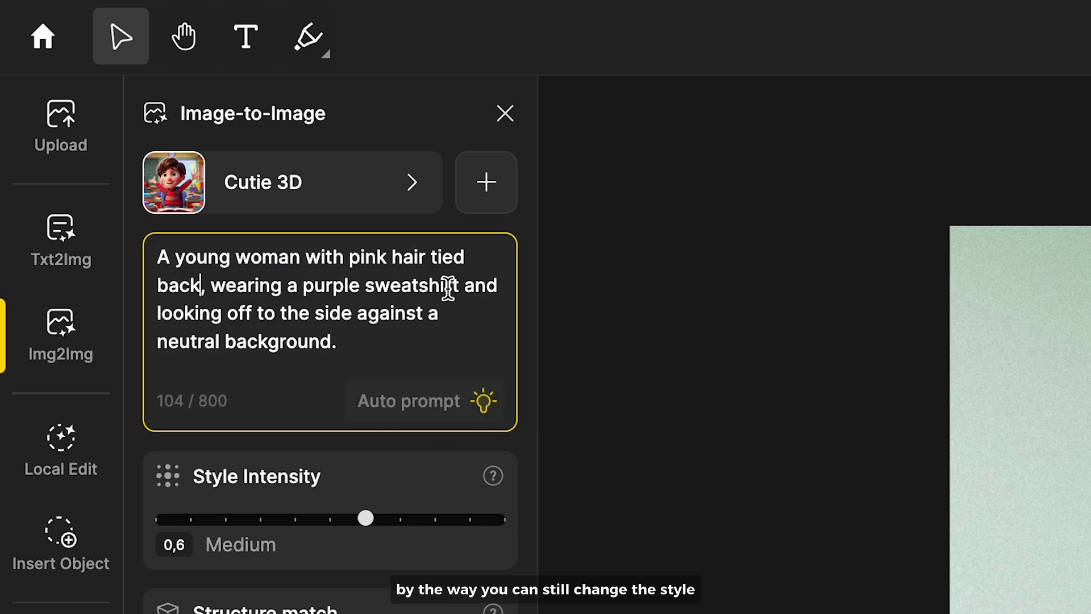
# - Switch the Image-to-Image style to Toon Face
pyautogui.click(396, 203)
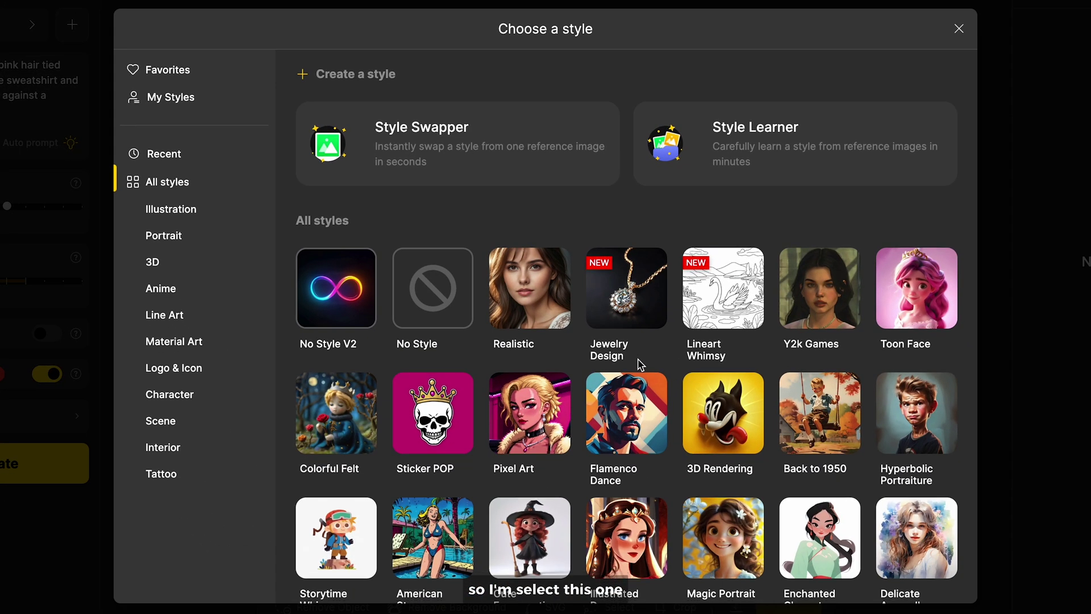
pyautogui.scroll(-3, 641, 363)
pyautogui.click(902, 137)
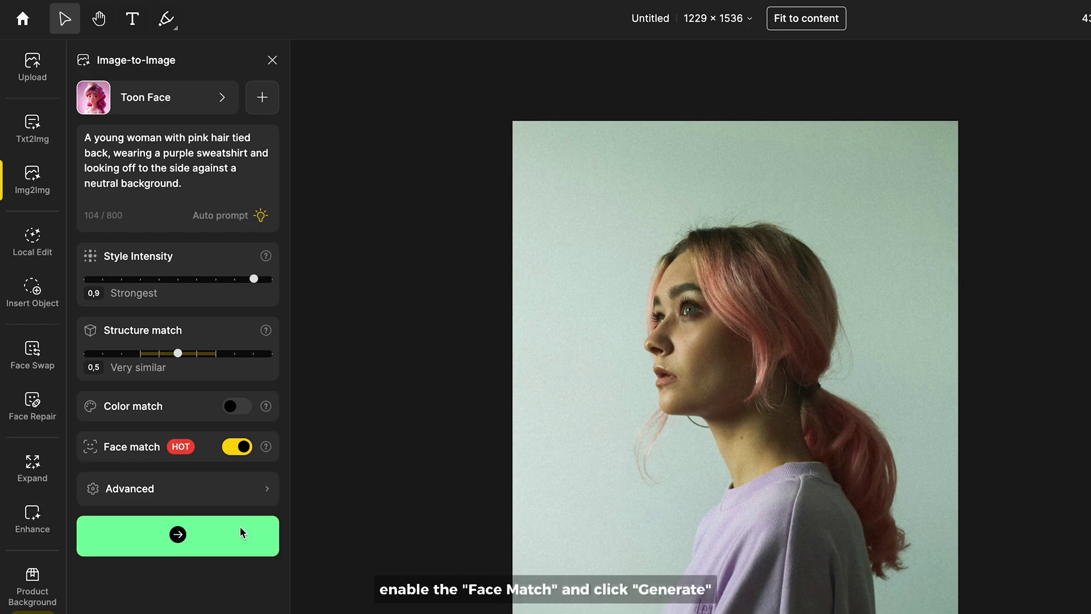
# - Generate Toon Face portraits and place the first result on the canvas
pyautogui.click(240, 531)
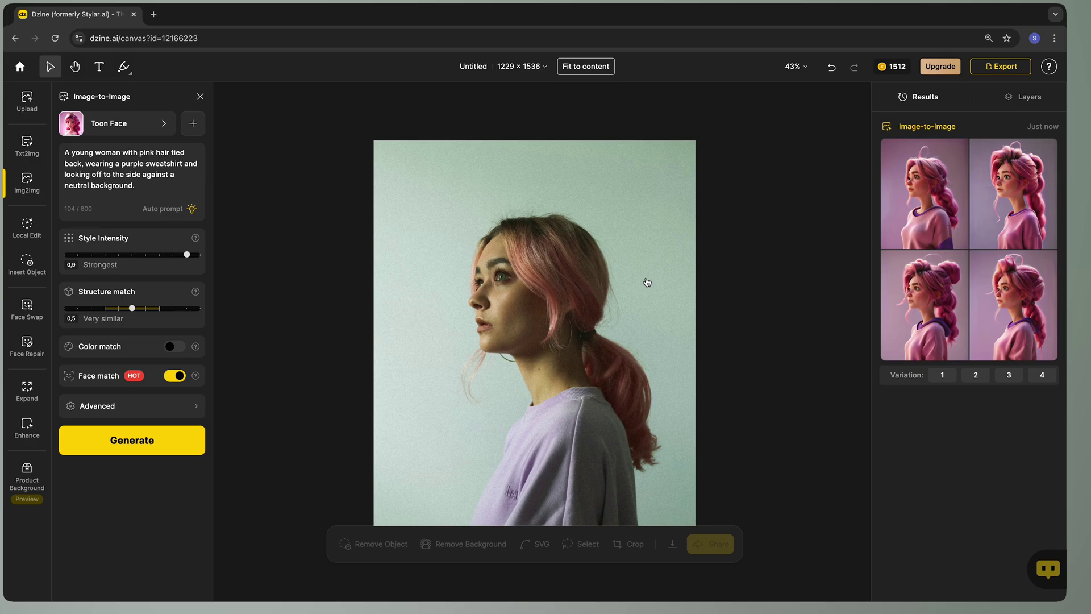
pyautogui.moveTo(914, 217)
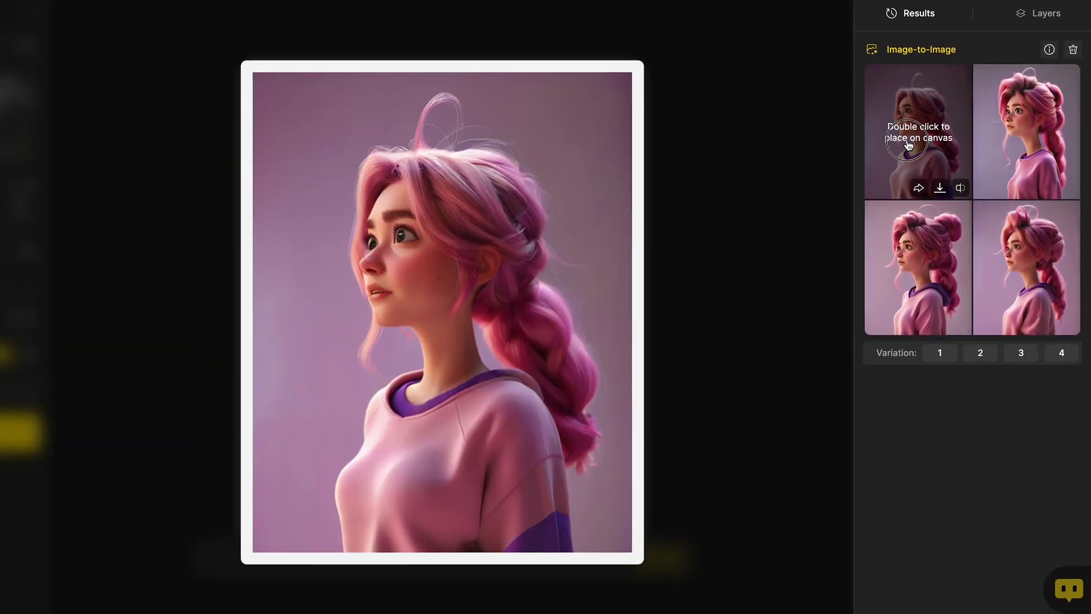
pyautogui.doubleClick(908, 145)
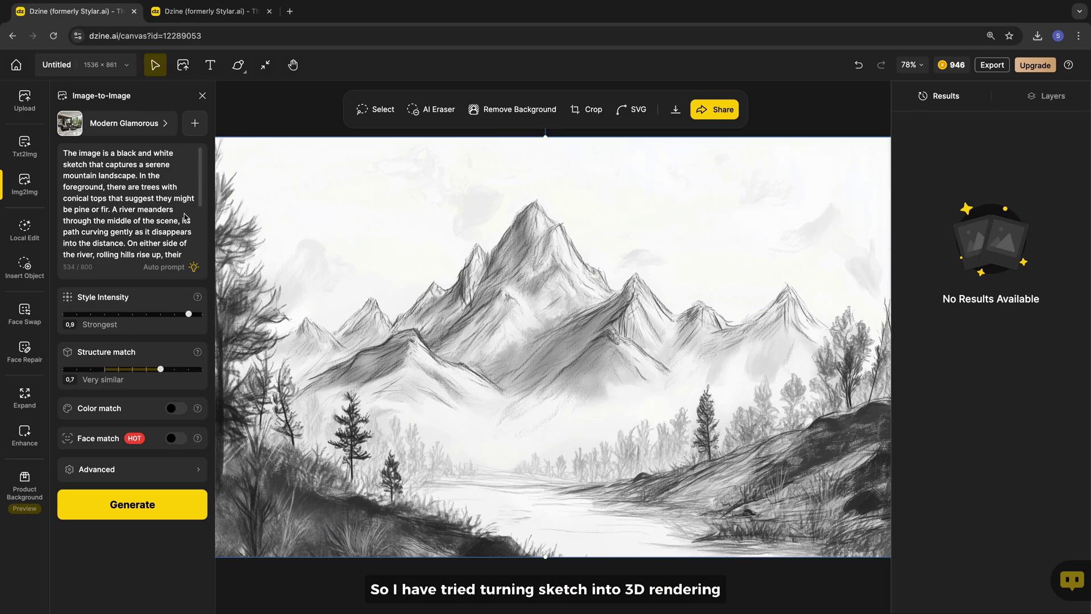
# - Render the mountain sketch in the Realistic style and view the original sketch
pyautogui.click(153, 133)
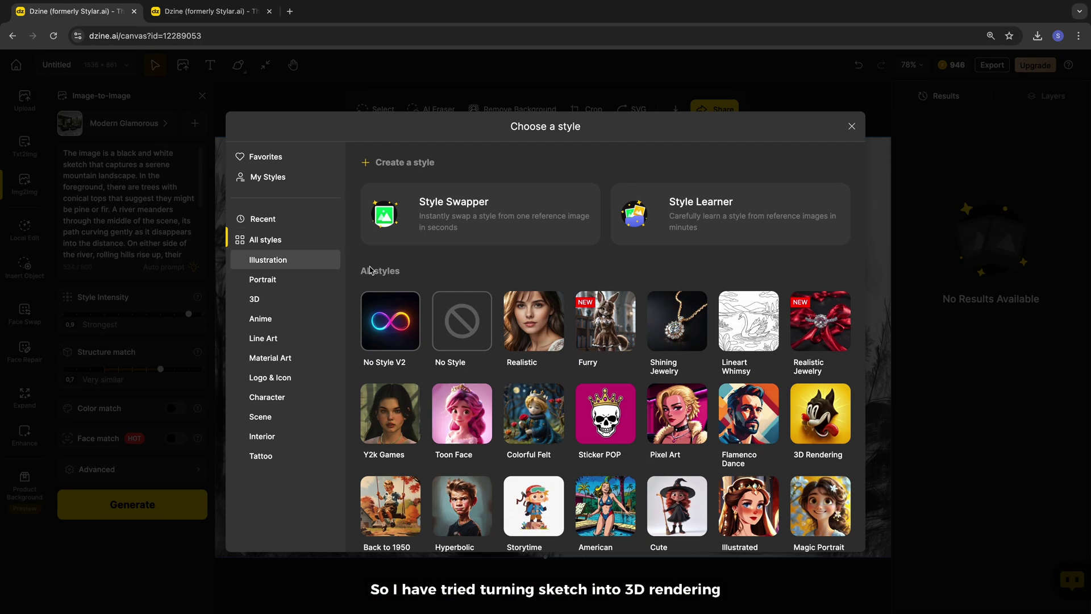
pyautogui.click(524, 332)
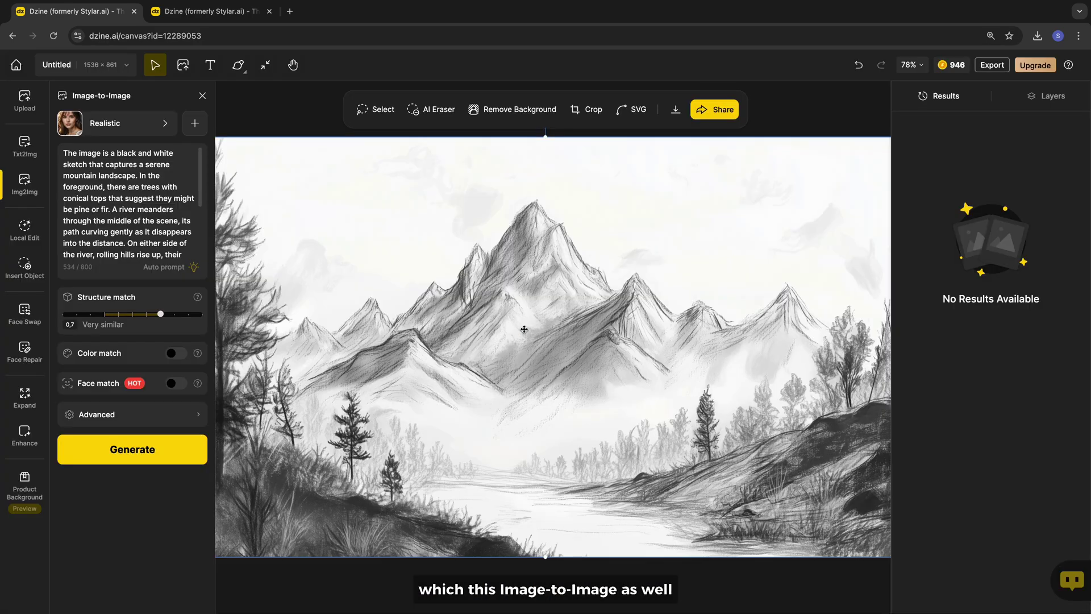
pyautogui.click(183, 447)
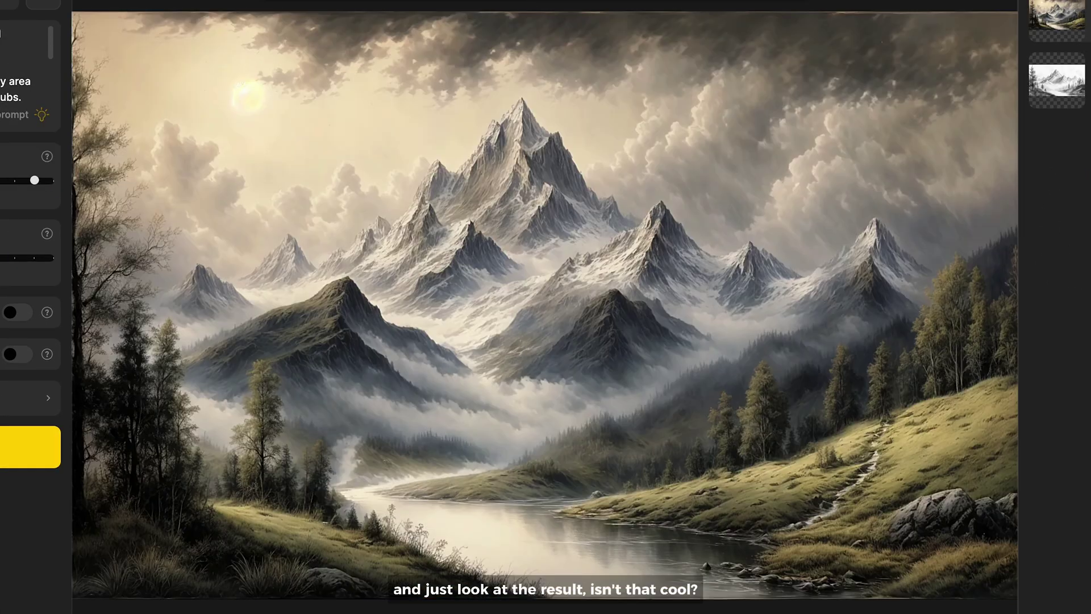
pyautogui.click(1057, 80)
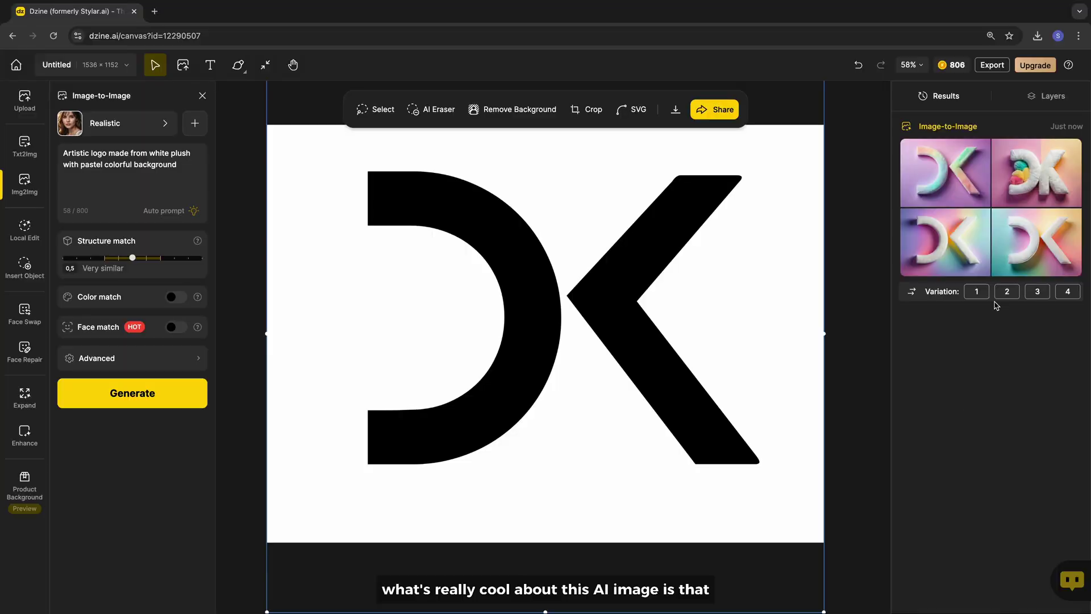
# - Place the fluffy rainbow DK logo result and toggle Layer 2 to compare with the original
pyautogui.moveTo(1011, 257)
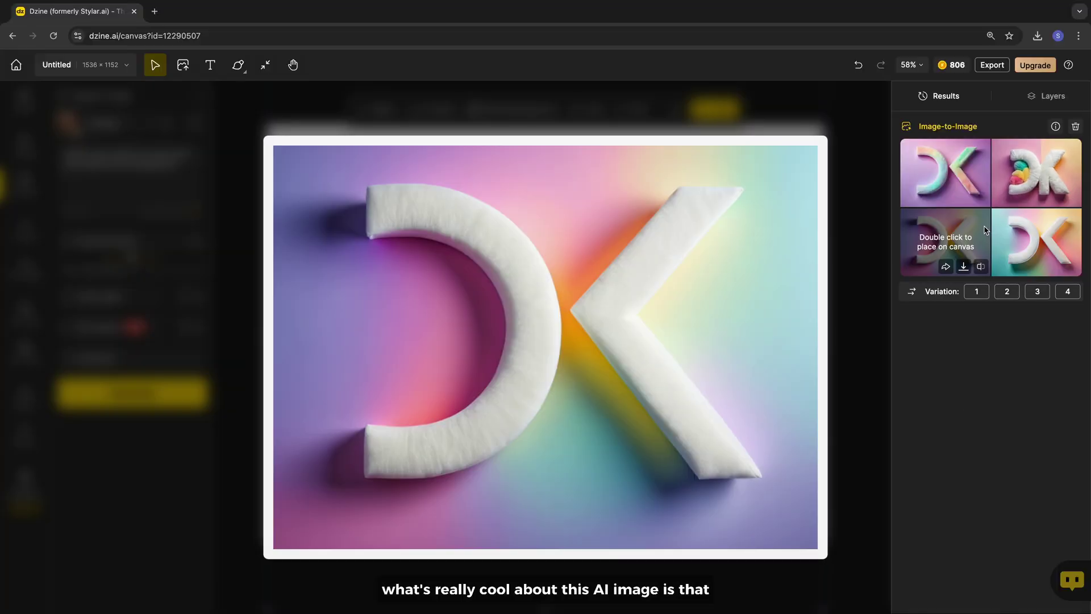
pyautogui.moveTo(977, 202)
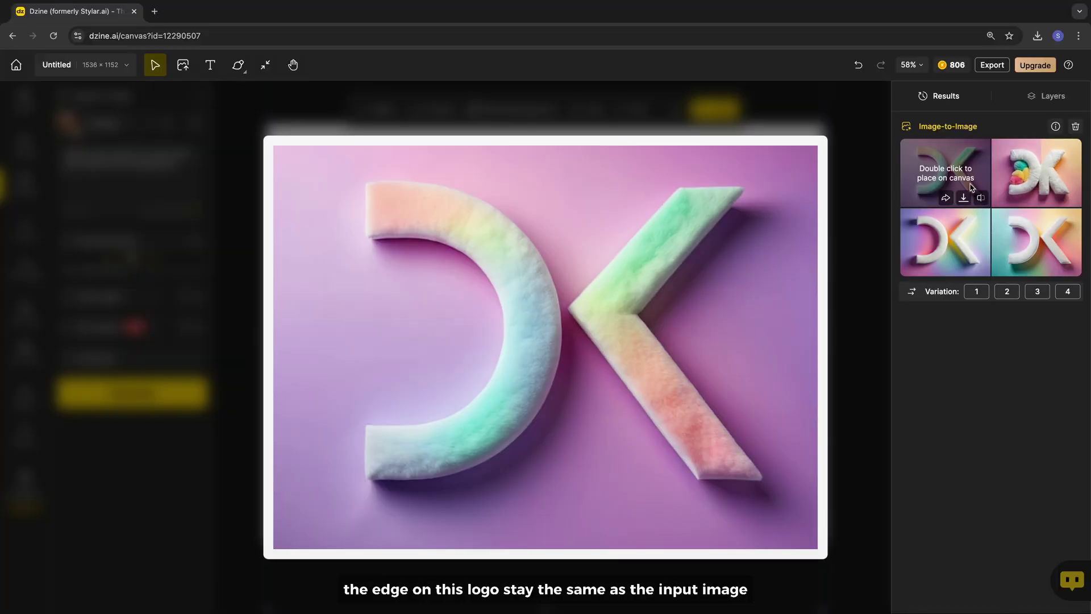
pyautogui.doubleClick(969, 179)
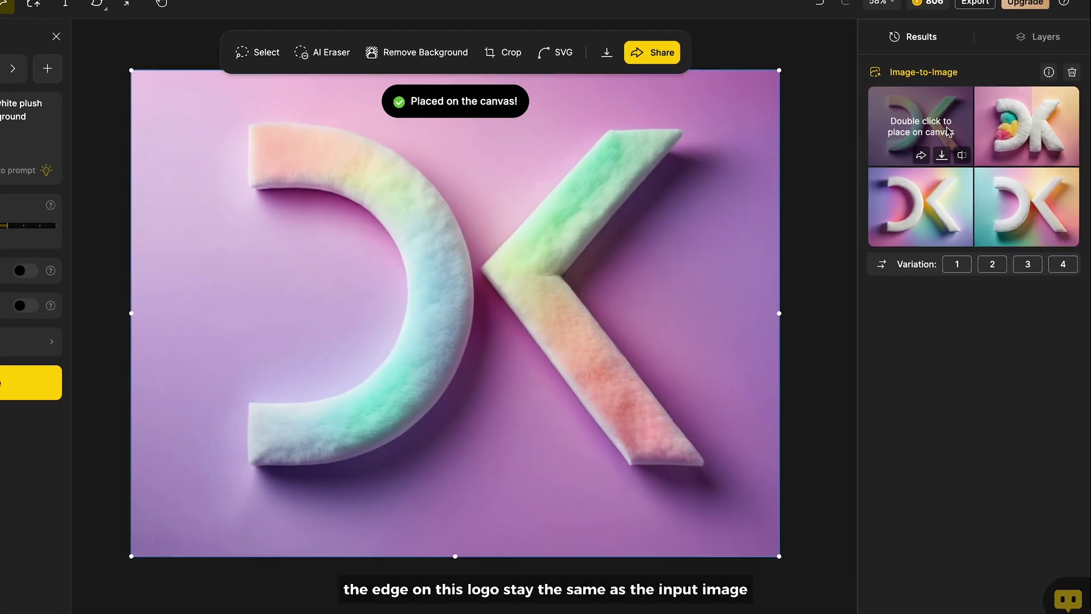
pyautogui.click(1046, 95)
pyautogui.click(1062, 136)
pyautogui.click(1065, 60)
pyautogui.click(1064, 60)
pyautogui.click(1064, 60)
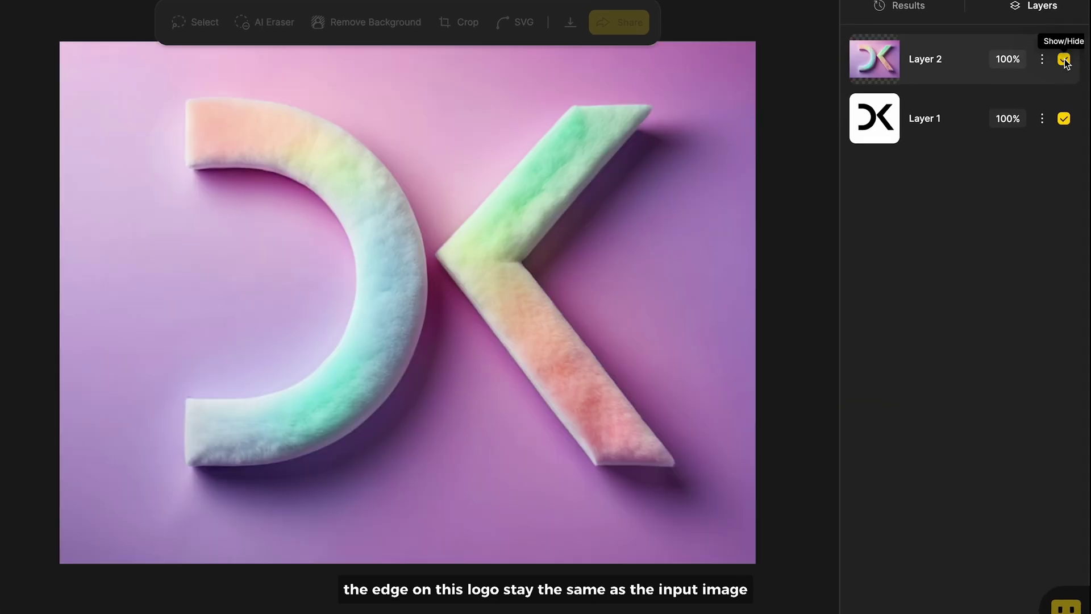
pyautogui.click(1064, 60)
pyautogui.click(1064, 60)
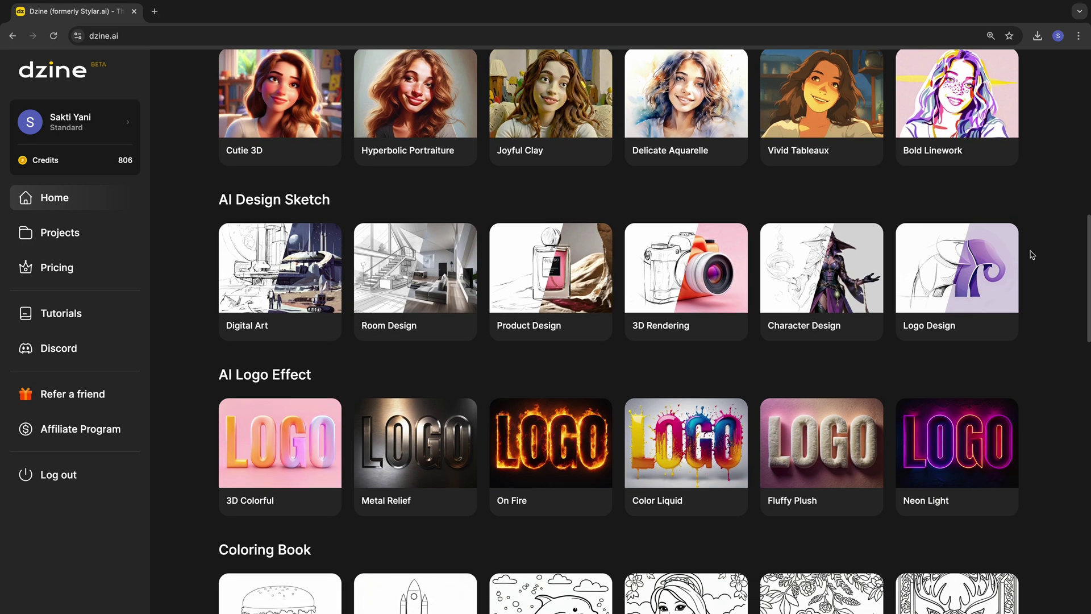
pyautogui.scroll(-3, 1032, 254)
pyautogui.scroll(-6, 1033, 255)
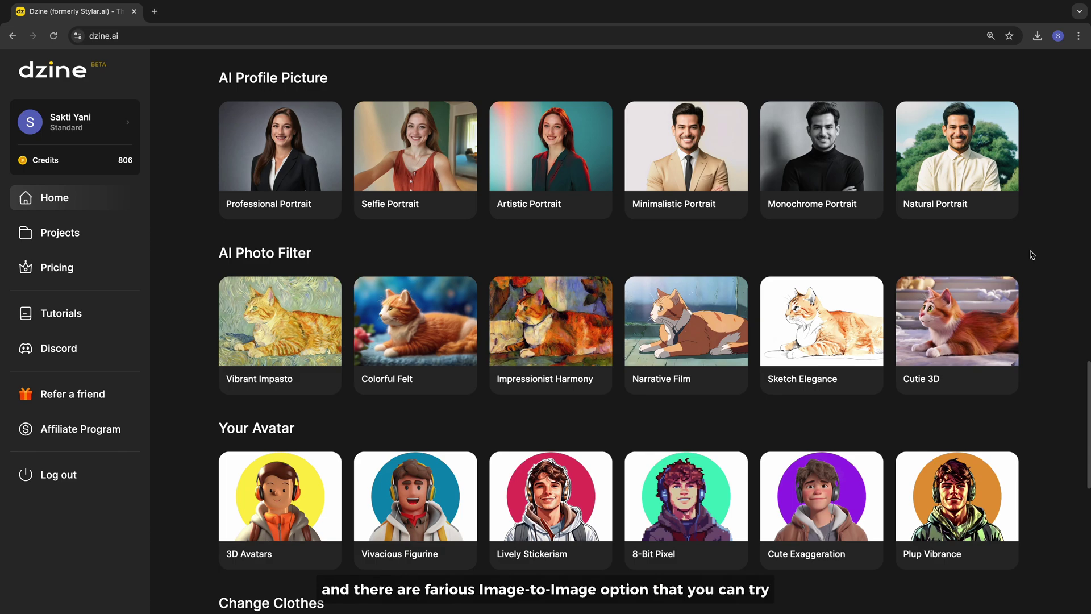
pyautogui.scroll(-1, 1032, 254)
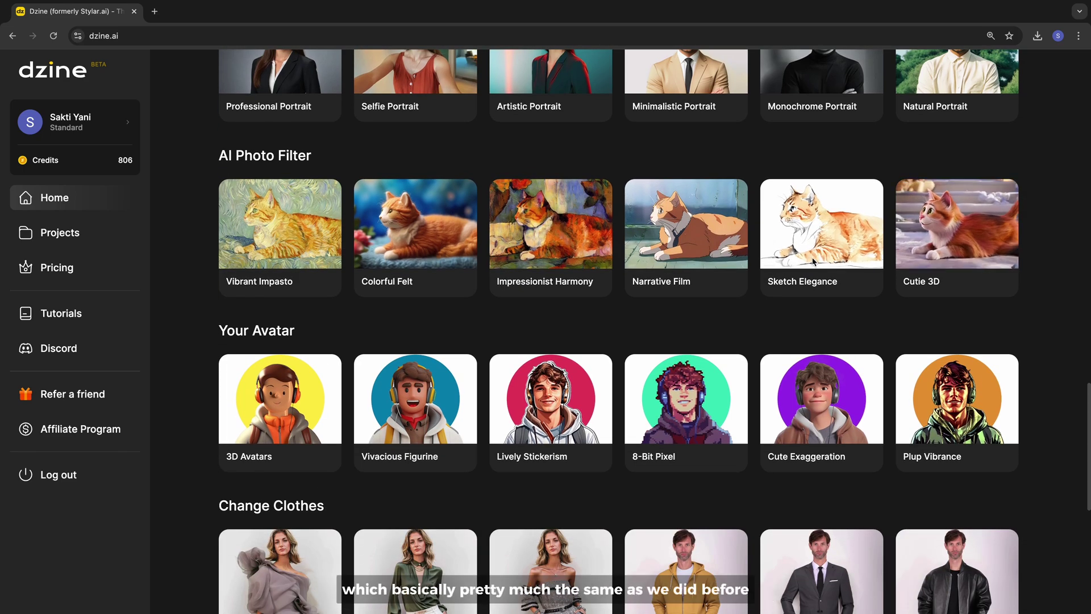